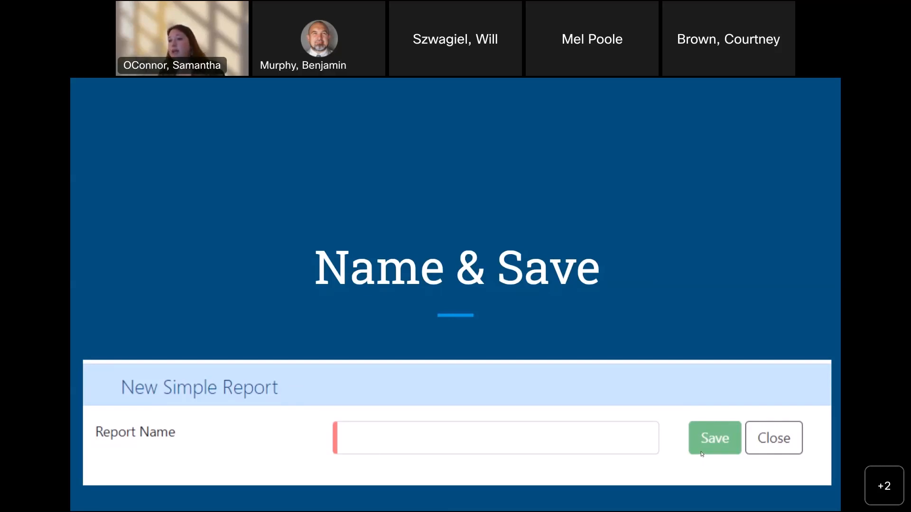
Open the Simple Reports page through the presentation's "Let's build a report" link
{"action": "left_click", "coordinate": [538, 317]}
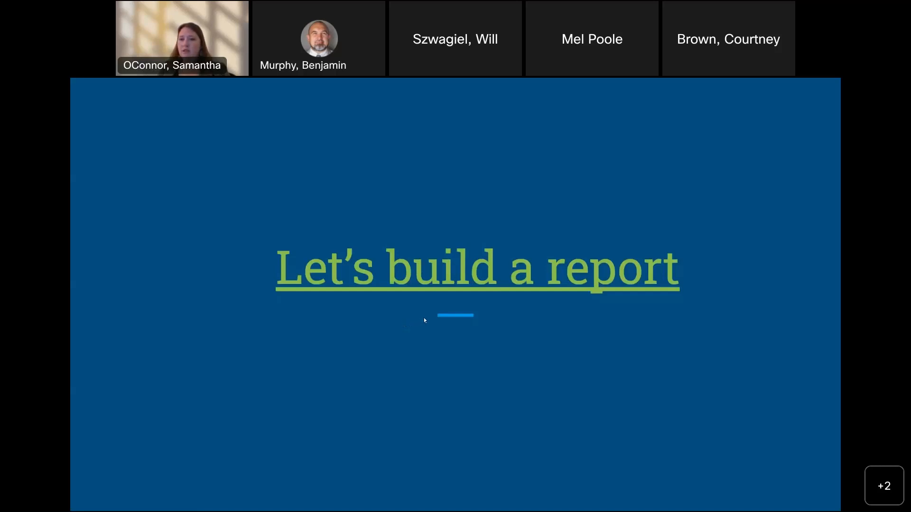
{"action": "left_click", "coordinate": [403, 284]}
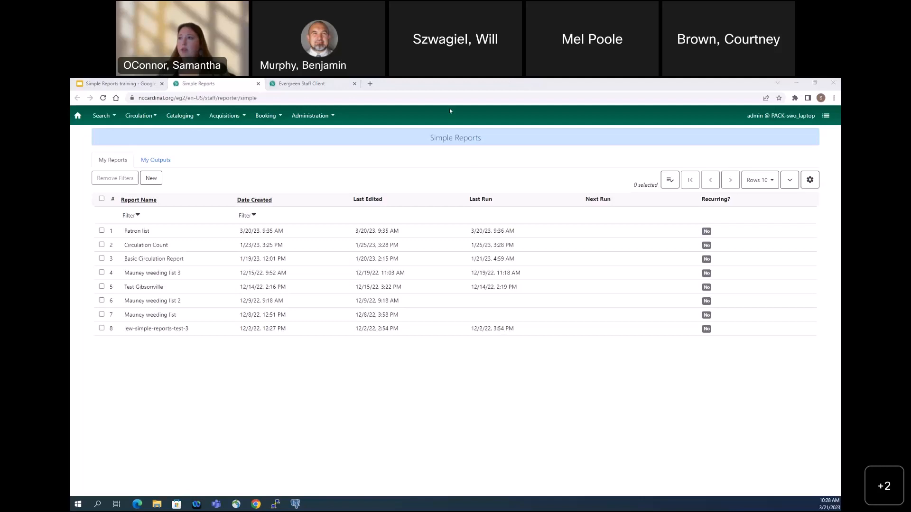
{"action": "left_click", "coordinate": [303, 157]}
Look up where Simple Reports is listed under Administration in the Evergreen Staff Client, and return to the Simple Reports page
{"action": "left_click", "coordinate": [282, 84]}
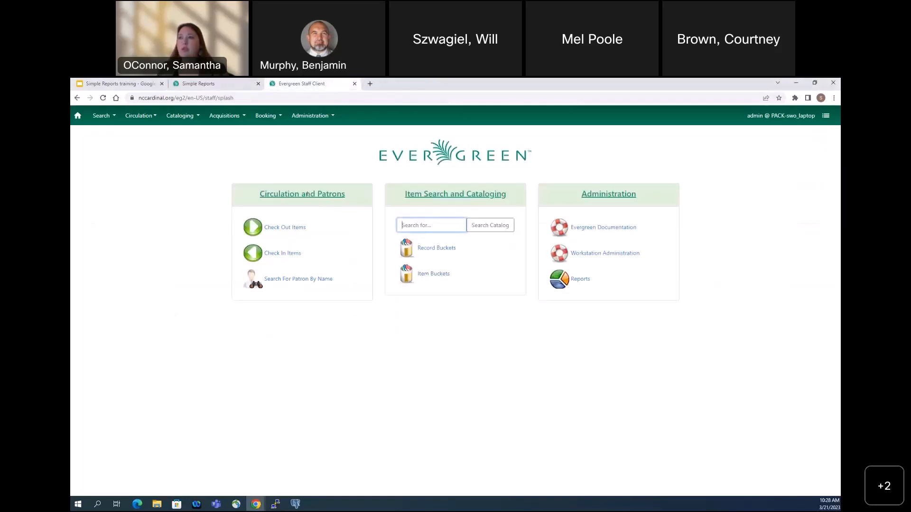
{"action": "left_click", "coordinate": [315, 117]}
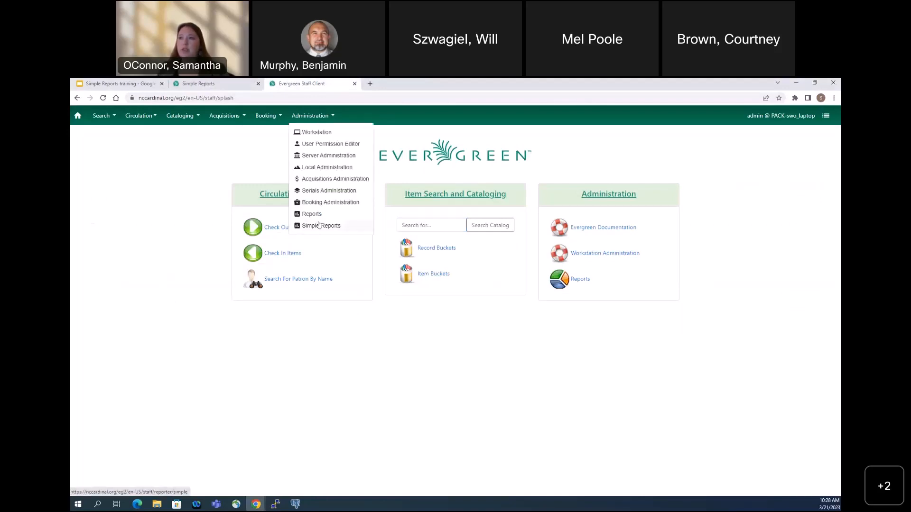
{"action": "left_click", "coordinate": [209, 81]}
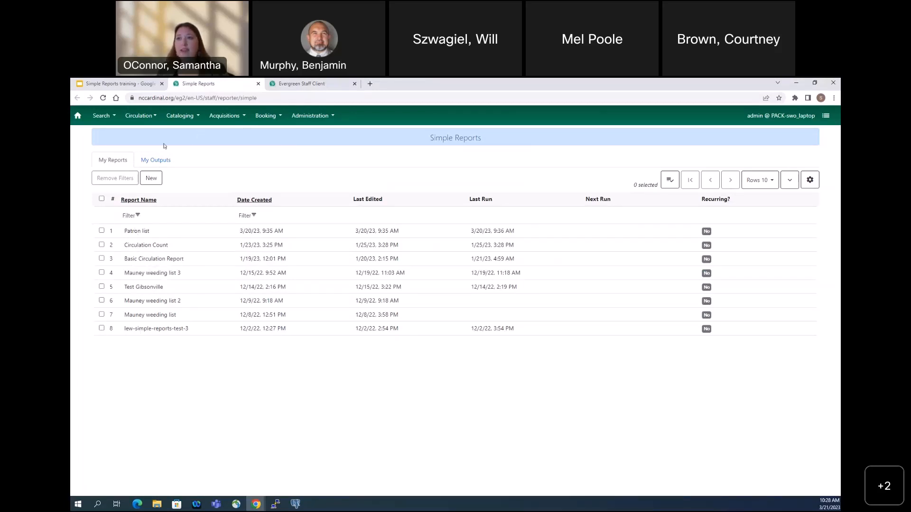
View the finished report outputs, and return to the saved reports and sort them by date created, newest first
{"action": "left_click", "coordinate": [166, 160]}
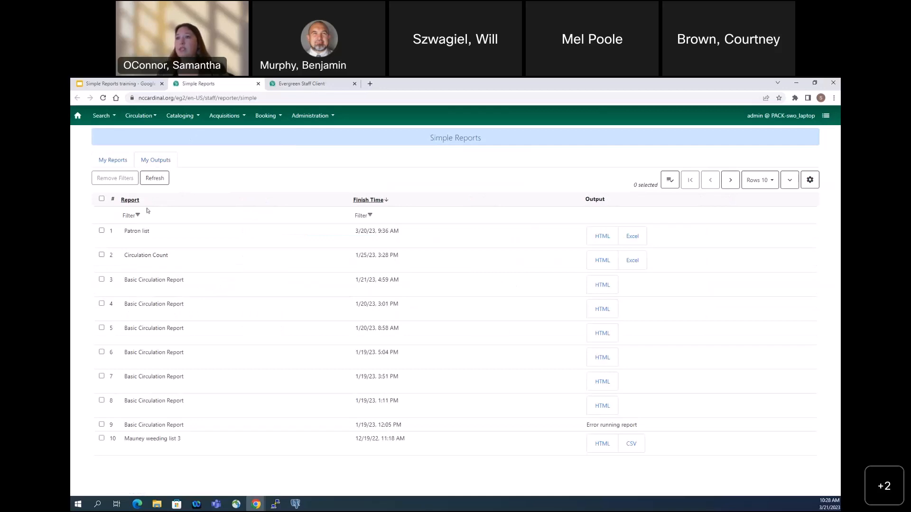
{"action": "left_click", "coordinate": [108, 161]}
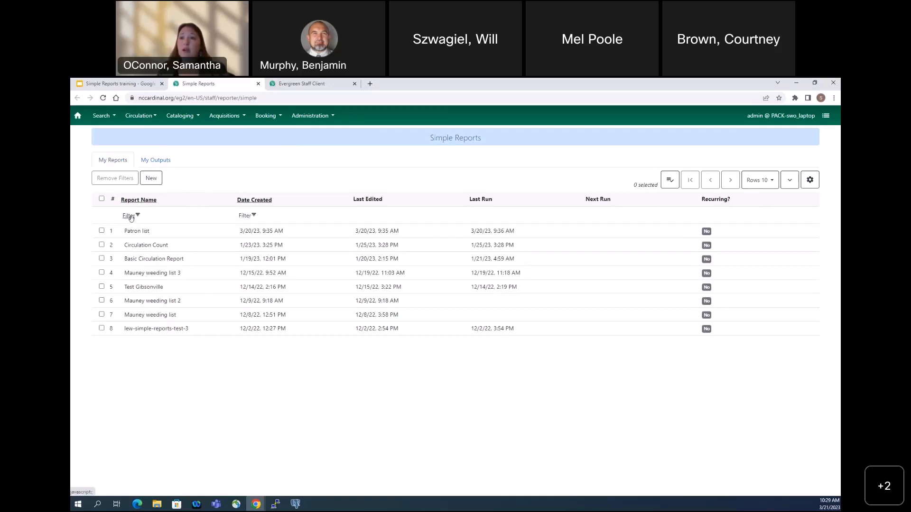
{"action": "left_click", "coordinate": [257, 201]}
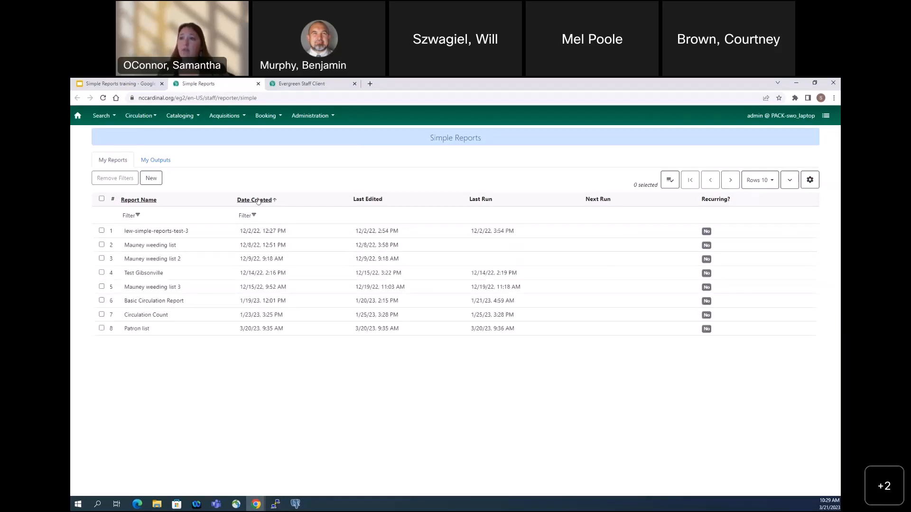
{"action": "left_click", "coordinate": [258, 201]}
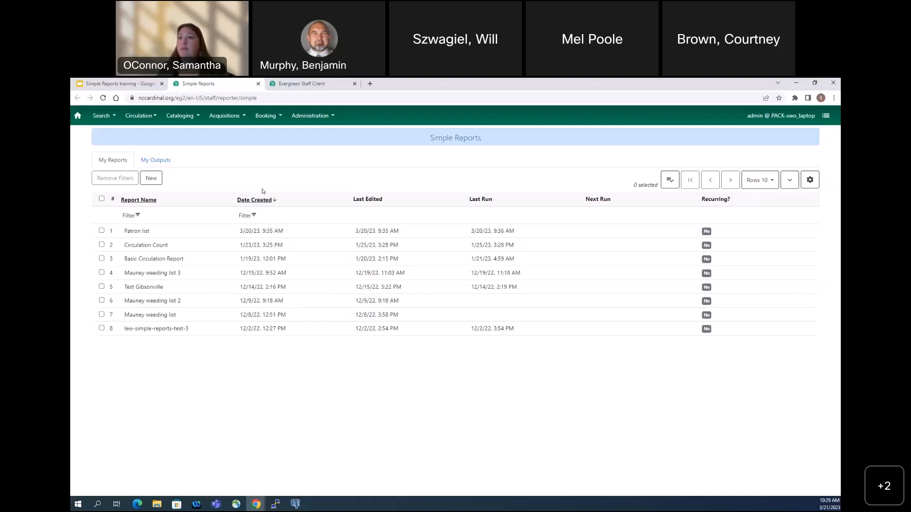
Show 50 rows per page in the report outputs list and examine each output's format and run status
{"action": "left_click", "coordinate": [768, 183]}
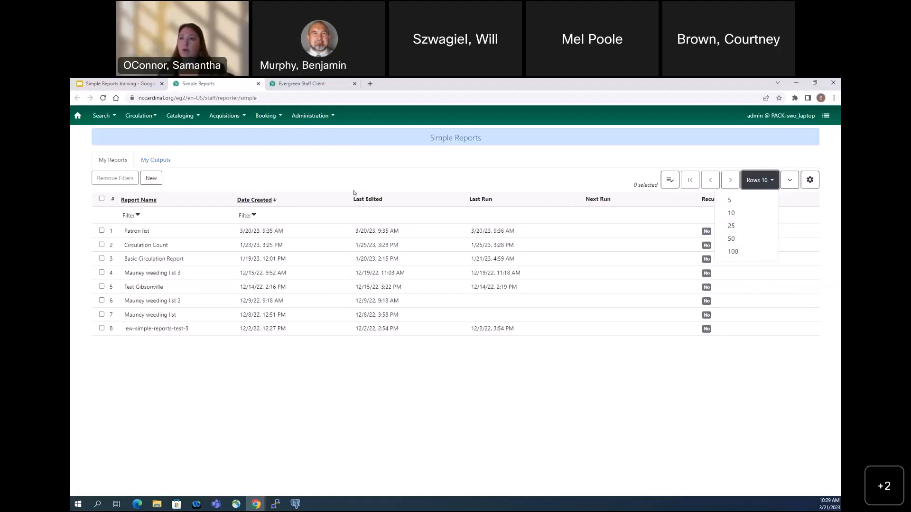
{"action": "left_click", "coordinate": [148, 160]}
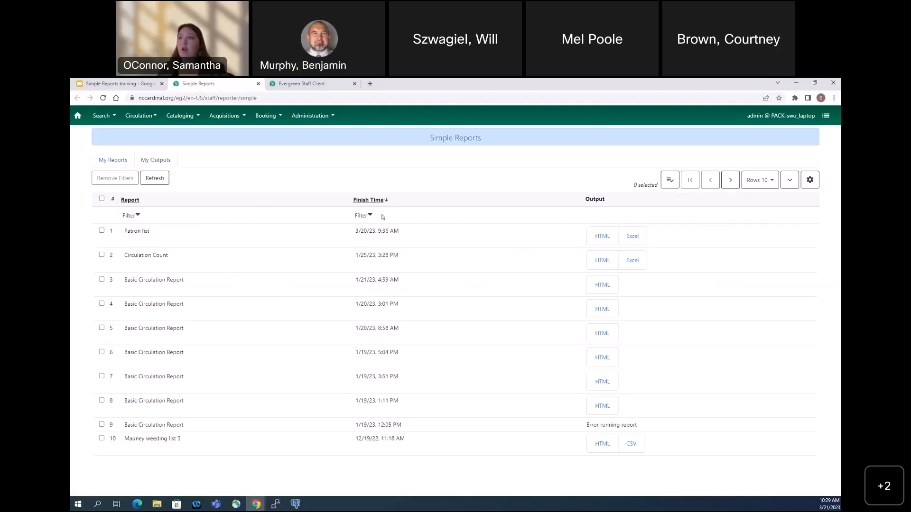
{"action": "left_click", "coordinate": [759, 181]}
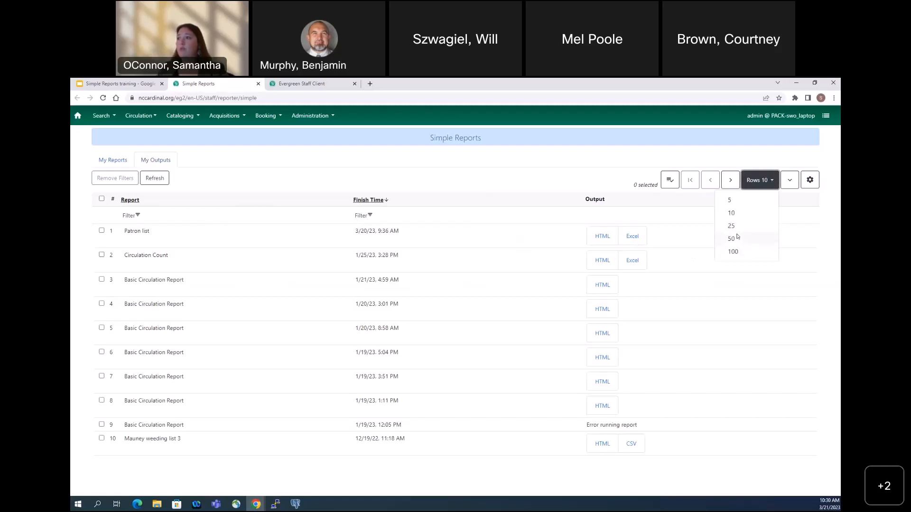
{"action": "left_click", "coordinate": [731, 238]}
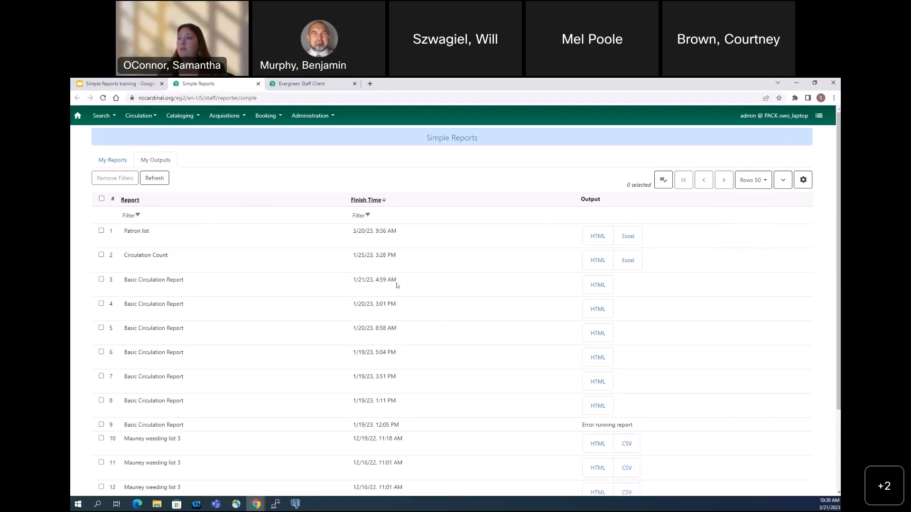
{"action": "scroll", "coordinate": [394, 287], "scroll_direction": "down", "scroll_amount": 2}
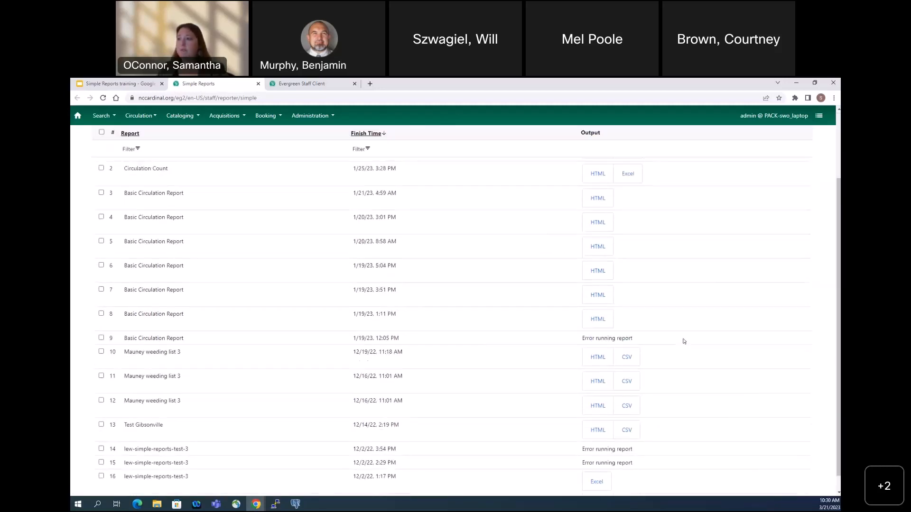
{"action": "scroll", "coordinate": [684, 341], "scroll_direction": "up", "scroll_amount": 2}
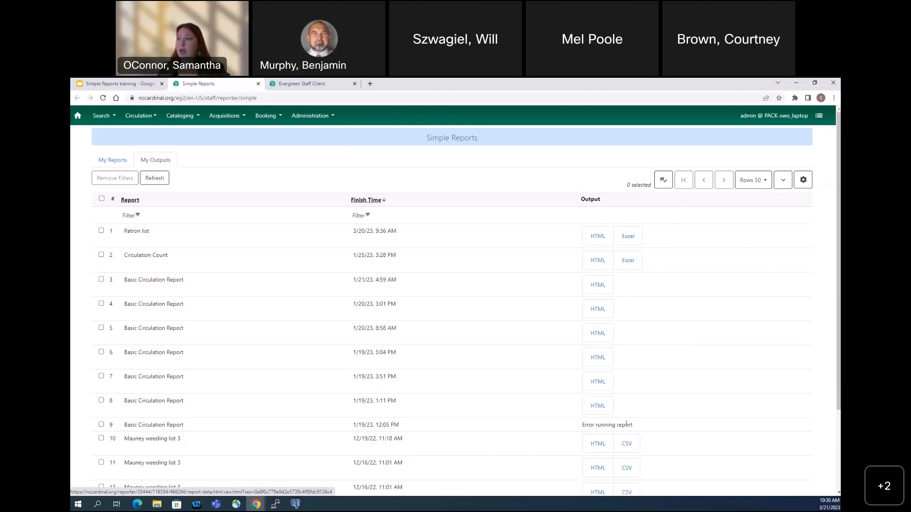
{"action": "left_click_drag", "start_coordinate": [634, 428], "coordinate": [576, 422]}
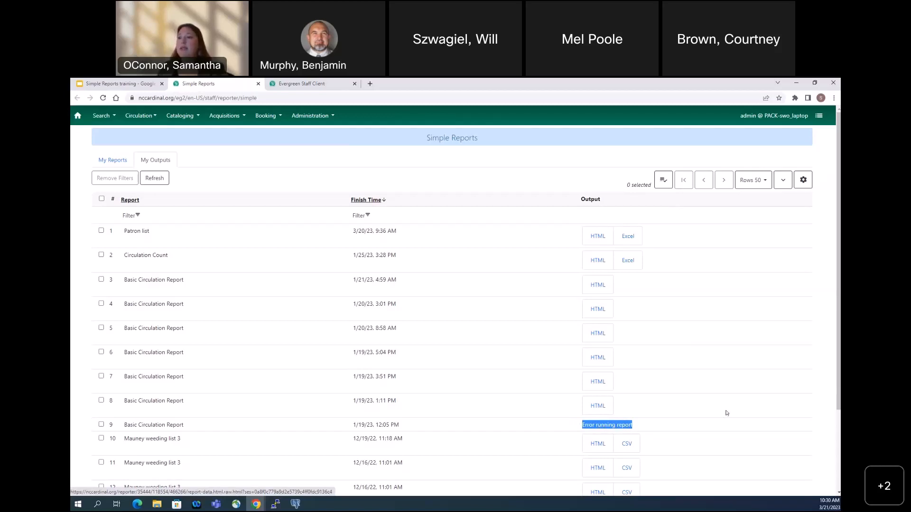
{"action": "scroll", "coordinate": [727, 413], "scroll_direction": "down", "scroll_amount": 2}
{"action": "scroll", "coordinate": [733, 400], "scroll_direction": "up", "scroll_amount": 2}
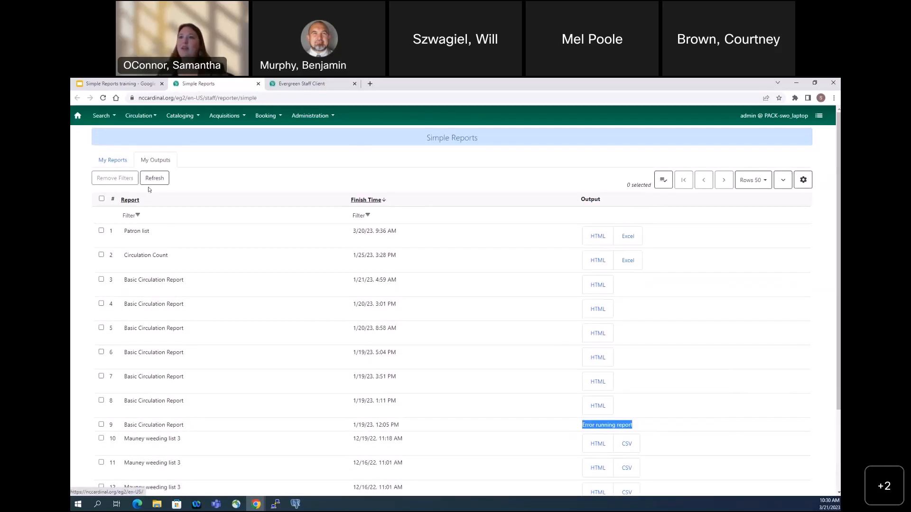
Create a new simple report with Patrons as the report type
{"action": "left_click", "coordinate": [111, 162]}
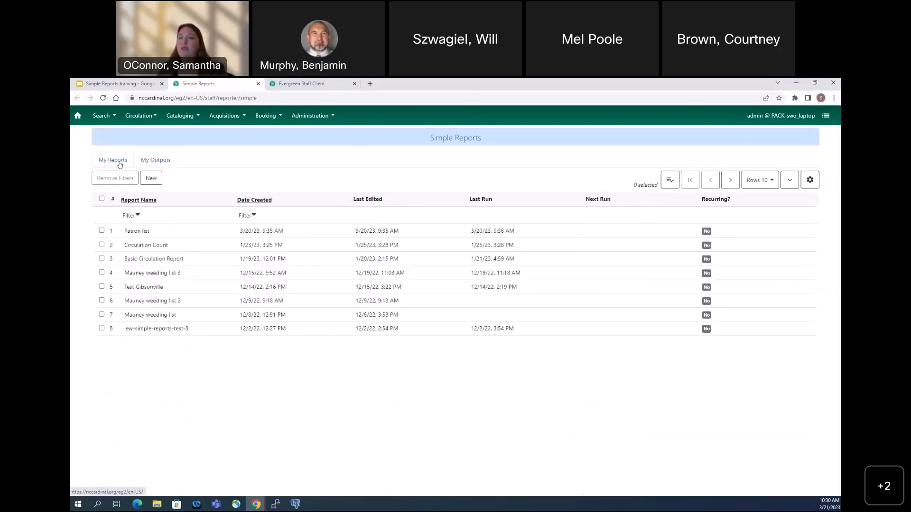
{"action": "left_click", "coordinate": [151, 178]}
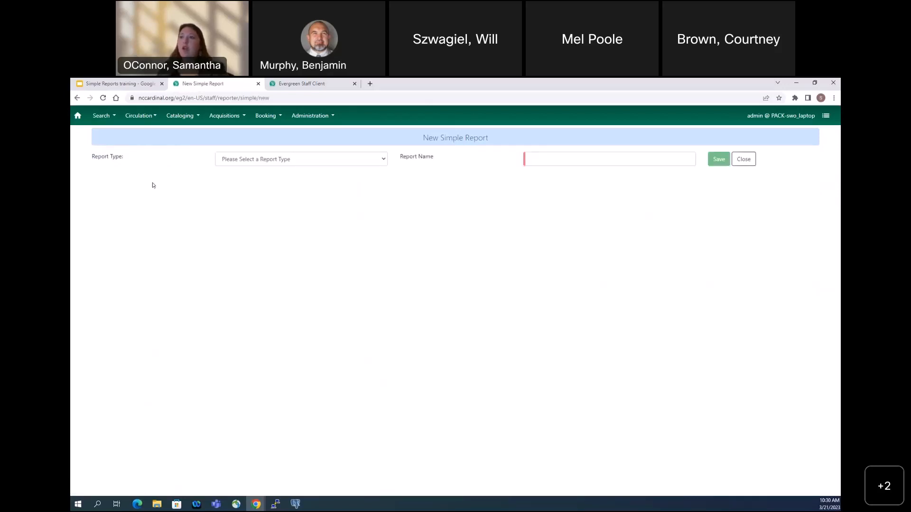
{"action": "left_click", "coordinate": [301, 161]}
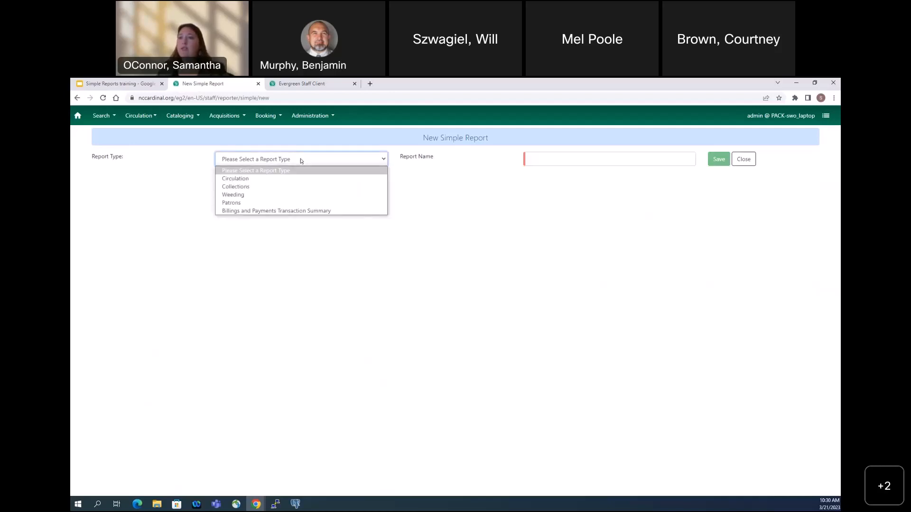
{"action": "left_click", "coordinate": [250, 204]}
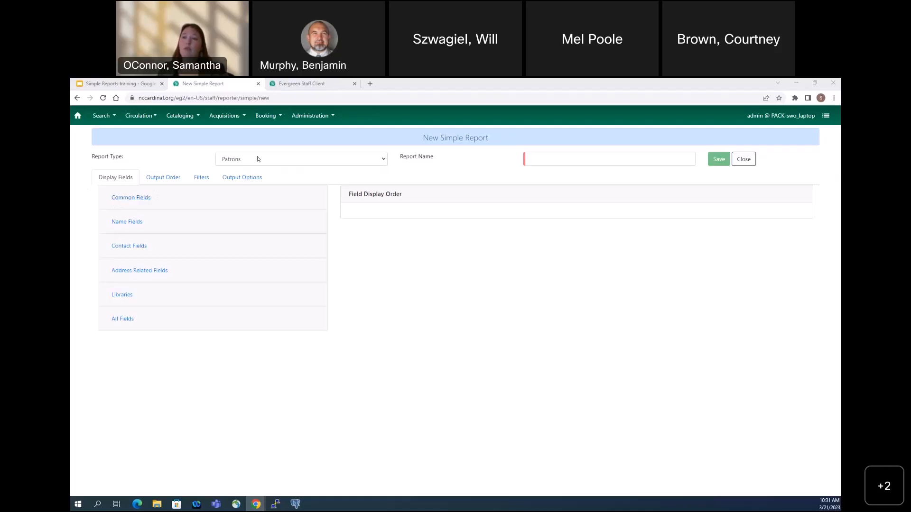
Compare the common display fields of the Patrons and Circulation report types, ending with Patrons selected again
{"action": "left_click", "coordinate": [140, 199]}
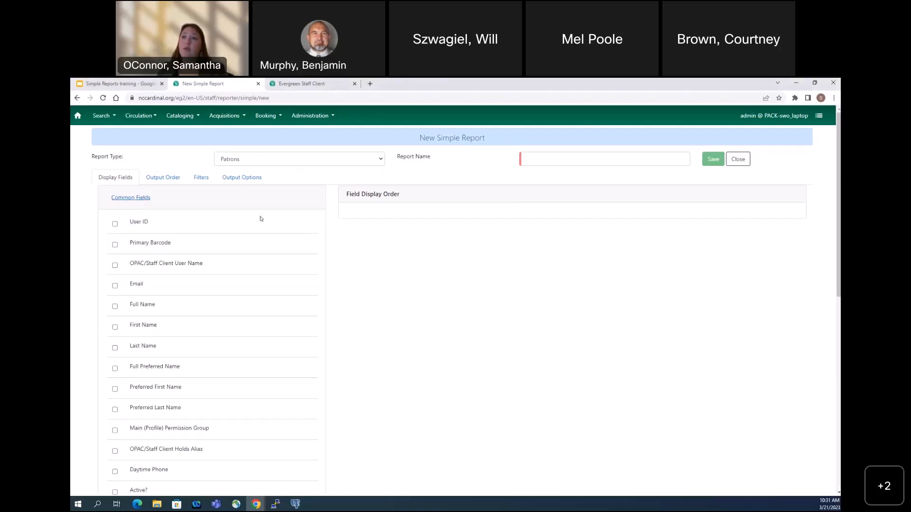
{"action": "left_click", "coordinate": [269, 159]}
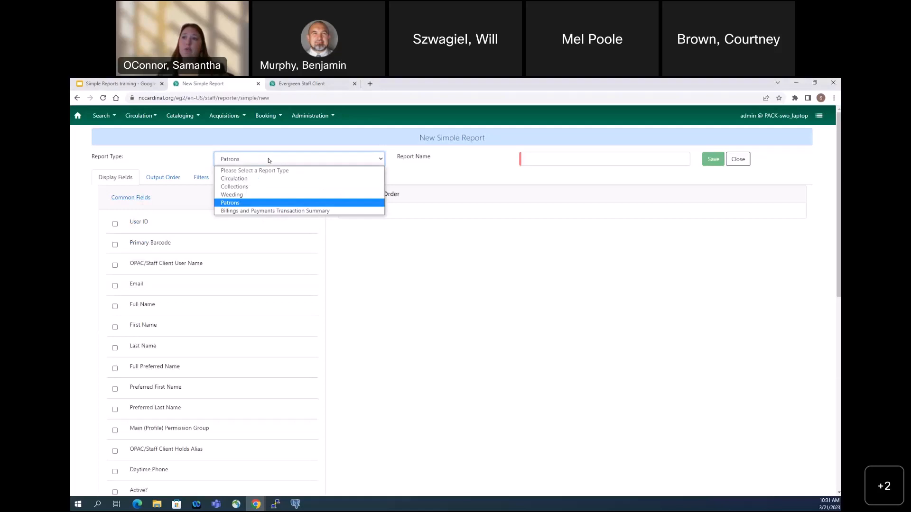
{"action": "left_click", "coordinate": [260, 179]}
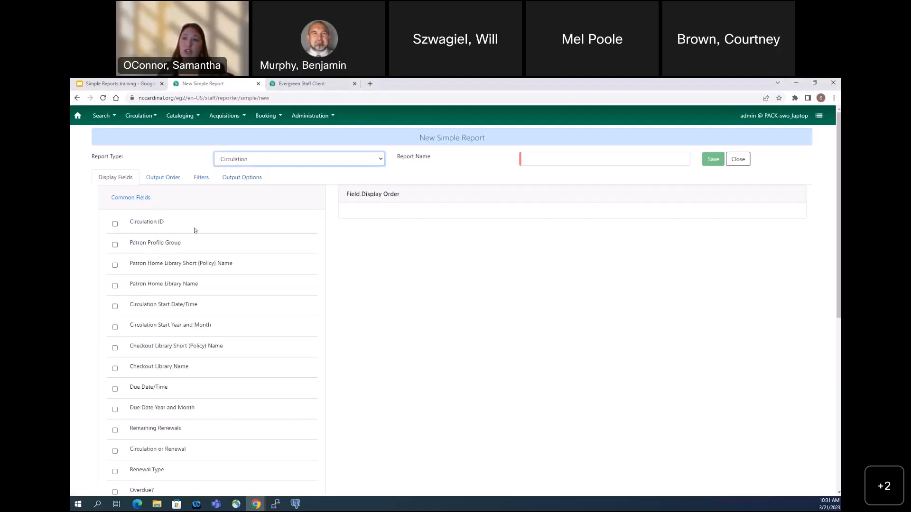
{"action": "left_click", "coordinate": [236, 160]}
{"action": "left_click", "coordinate": [236, 203]}
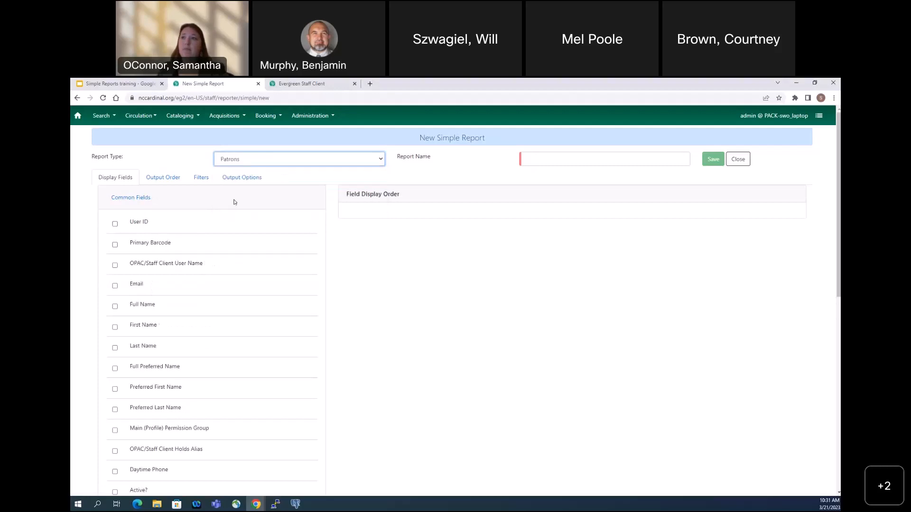
Examine the display fields offered under Common Fields and Name Fields, leaving the Common Fields group expanded
{"action": "left_click", "coordinate": [119, 200]}
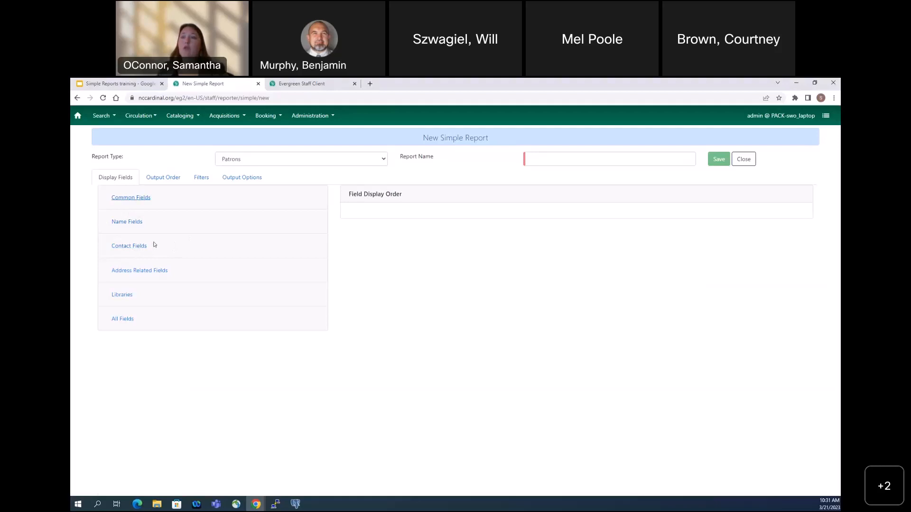
{"action": "left_click", "coordinate": [129, 199]}
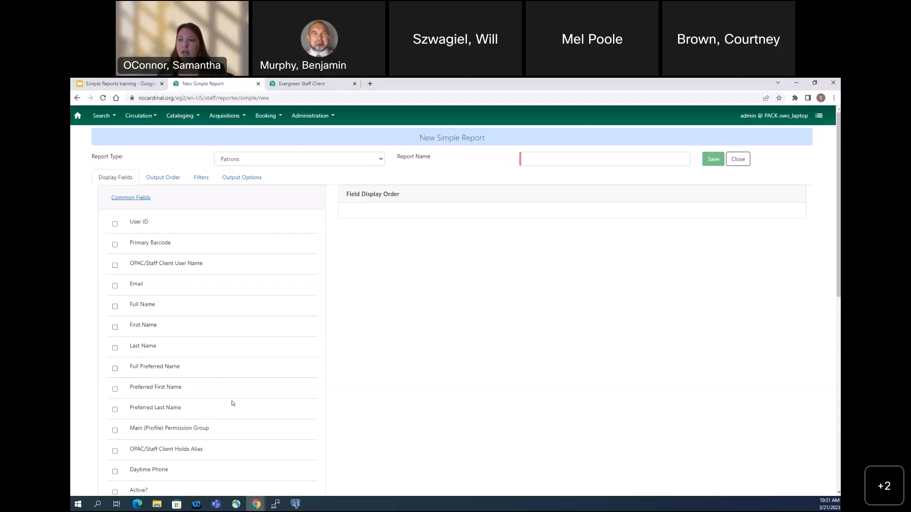
{"action": "left_click", "coordinate": [147, 201]}
{"action": "left_click", "coordinate": [132, 223]}
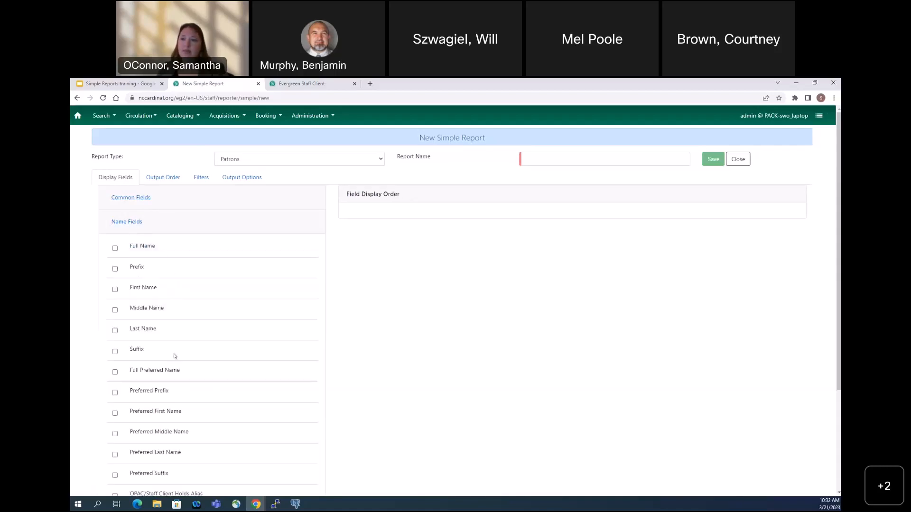
{"action": "scroll", "coordinate": [174, 357], "scroll_direction": "down", "scroll_amount": 1}
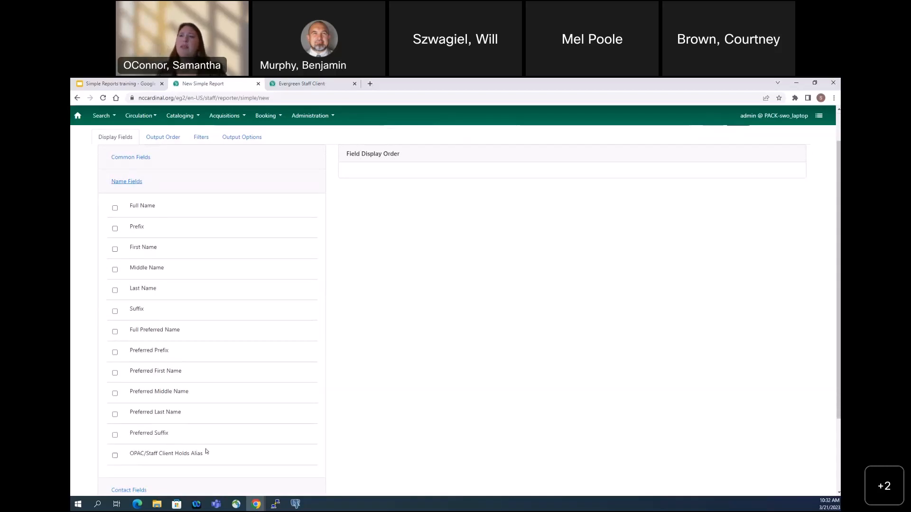
{"action": "left_click", "coordinate": [133, 183]}
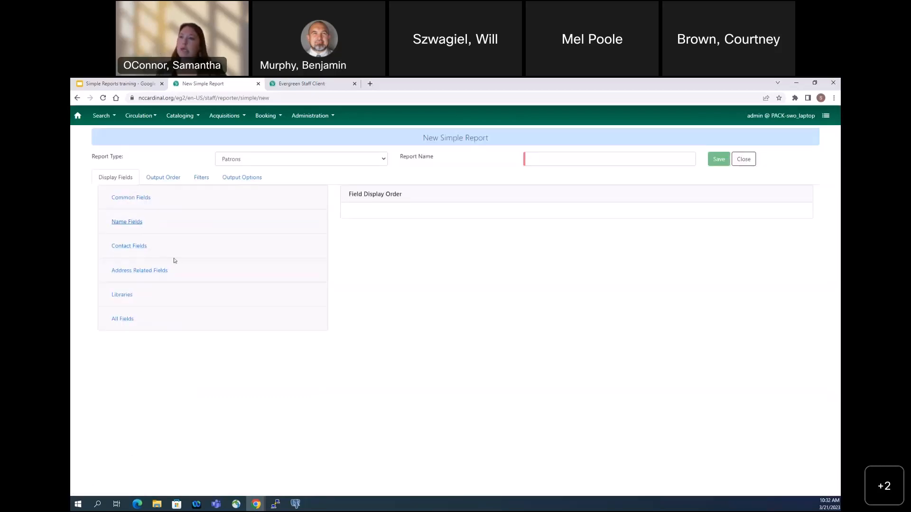
{"action": "left_click", "coordinate": [132, 198]}
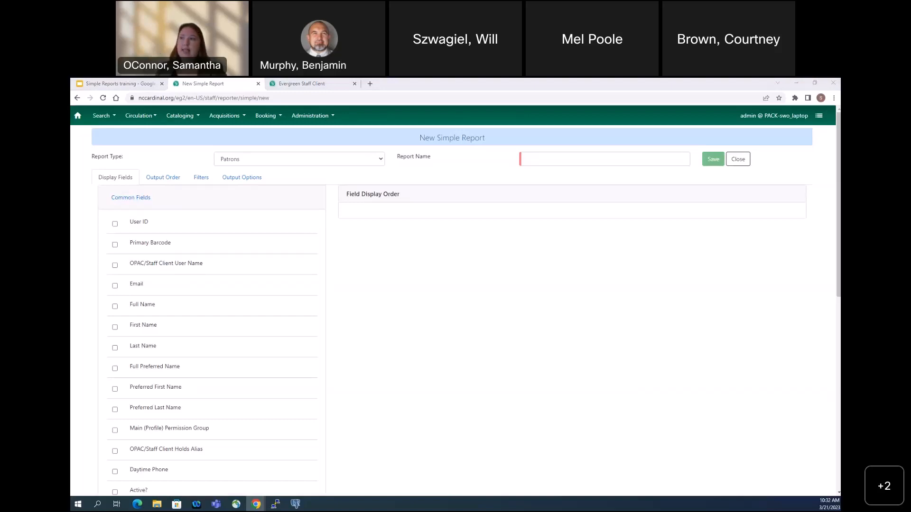
Name the new report "Expiring Patrons"
{"action": "left_click", "coordinate": [604, 158]}
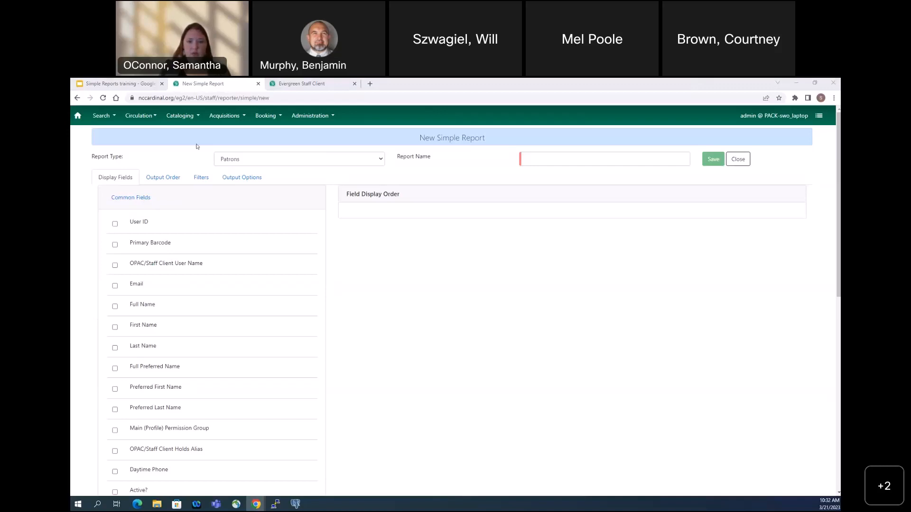
{"action": "left_click", "coordinate": [607, 153]}
{"action": "type", "text": "Expi"}
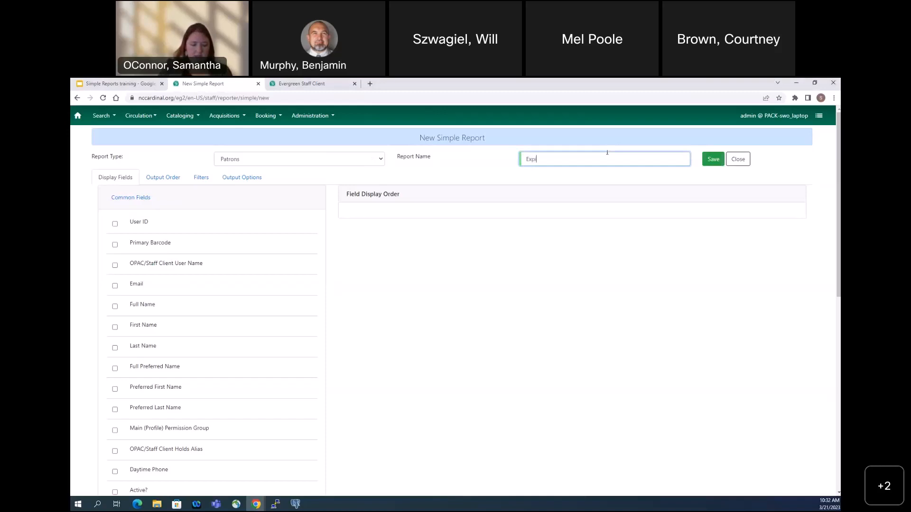
{"action": "type", "text": "ring Patrons"}
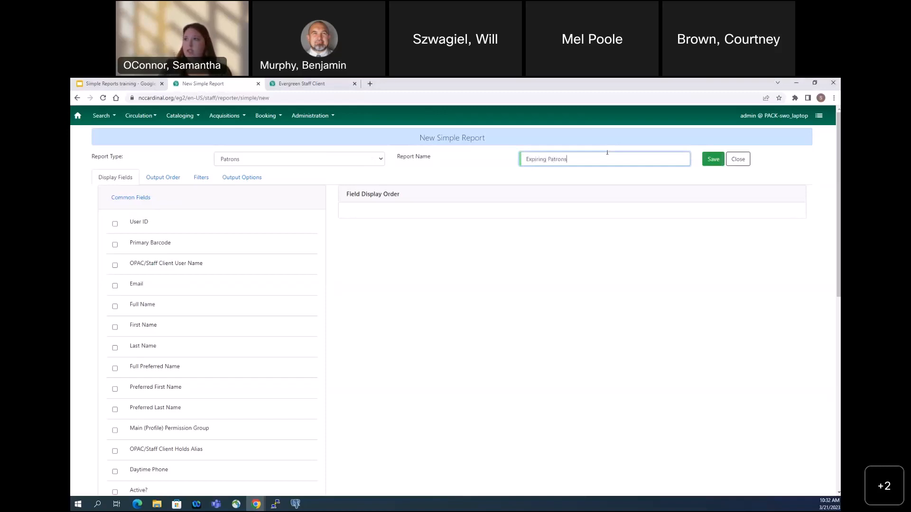
Prefix the report name with the date so it reads "2023-03-21 Expiring Patrons"
{"action": "left_click", "coordinate": [523, 160]}
{"action": "type", "text": "2023-"}
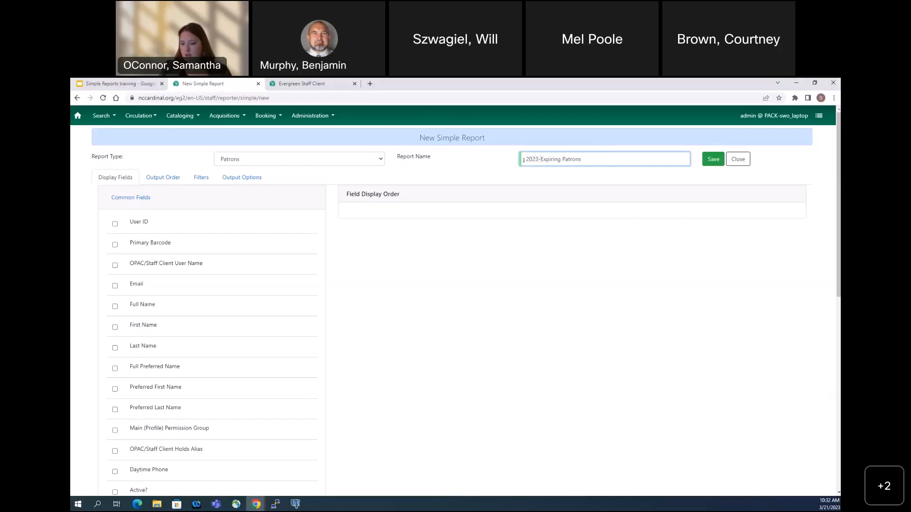
{"action": "type", "text": "03-21"}
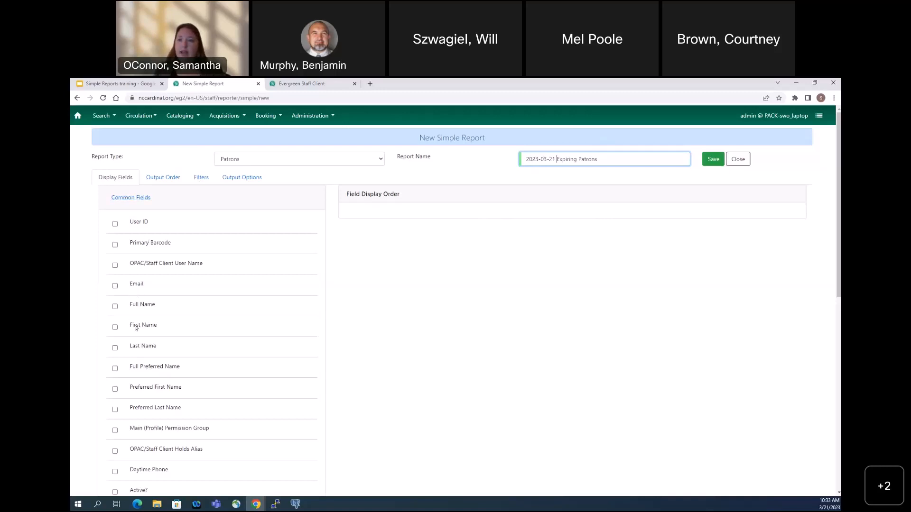
Add First Name, Last Name, Preferred First Name and Primary Barcode to the report's display fields
{"action": "left_click", "coordinate": [115, 327]}
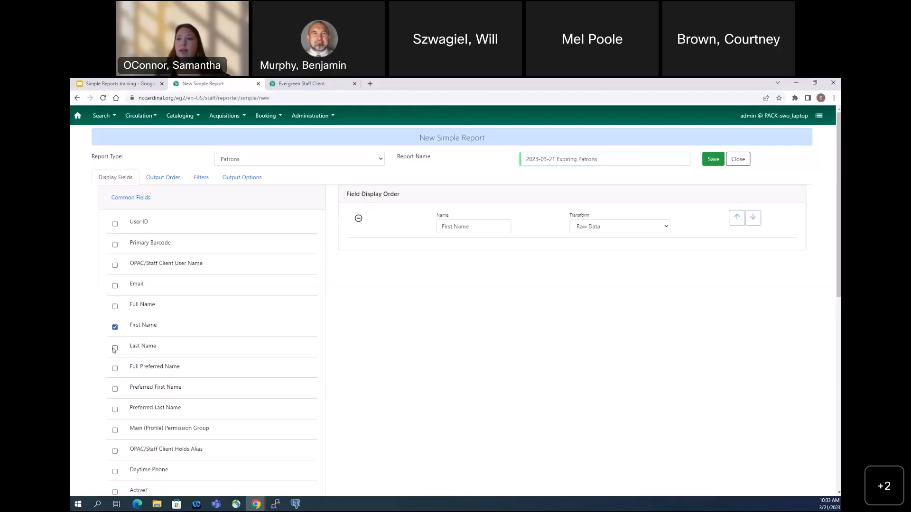
{"action": "left_click", "coordinate": [115, 349]}
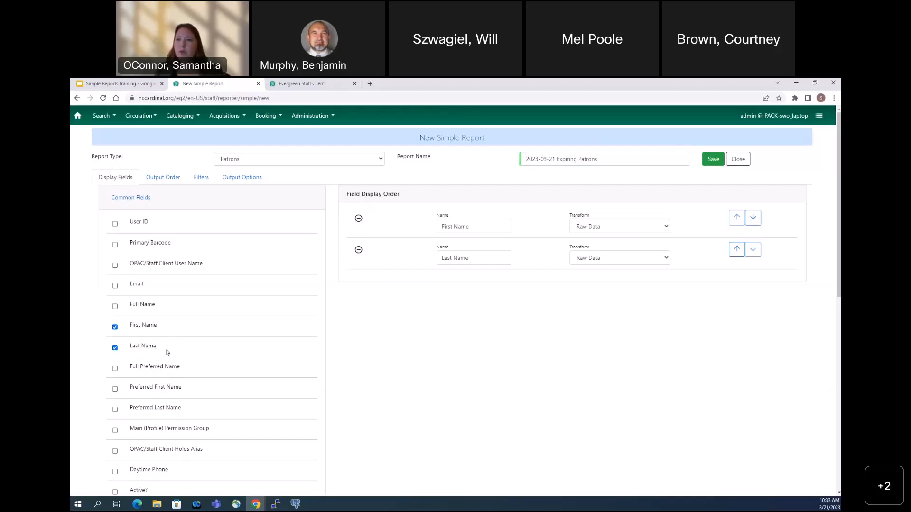
{"action": "left_click", "coordinate": [115, 389]}
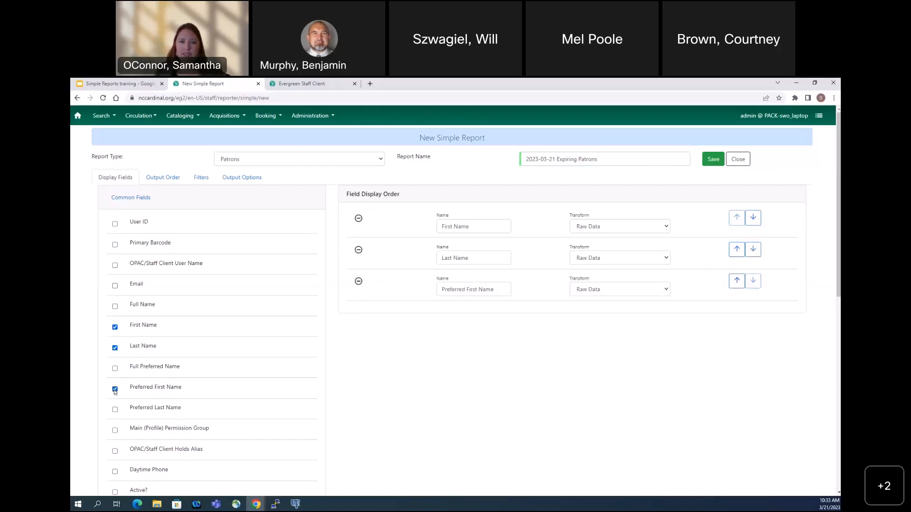
{"action": "left_click", "coordinate": [115, 245]}
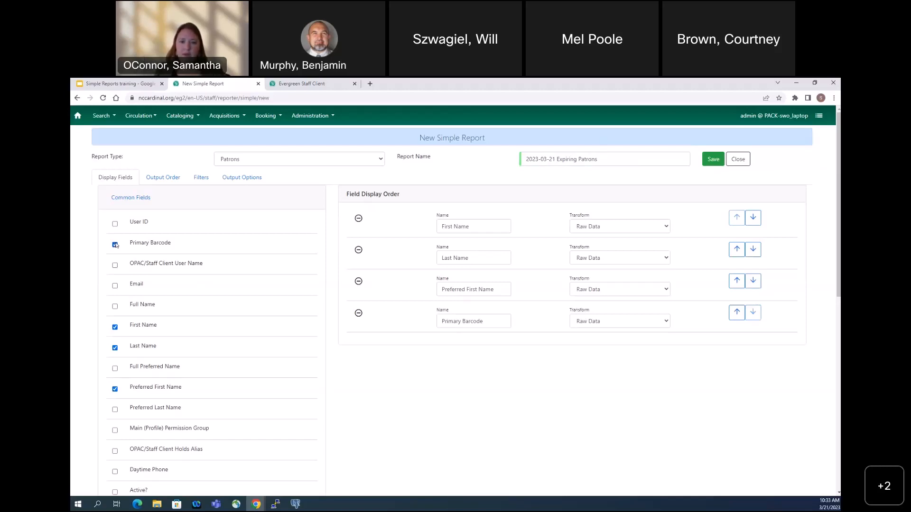
Add Main (Profile) Permission Group, Privilege Expiration Date/Time and Home Library Name to the display fields
{"action": "scroll", "coordinate": [179, 372], "scroll_direction": "down", "scroll_amount": 1}
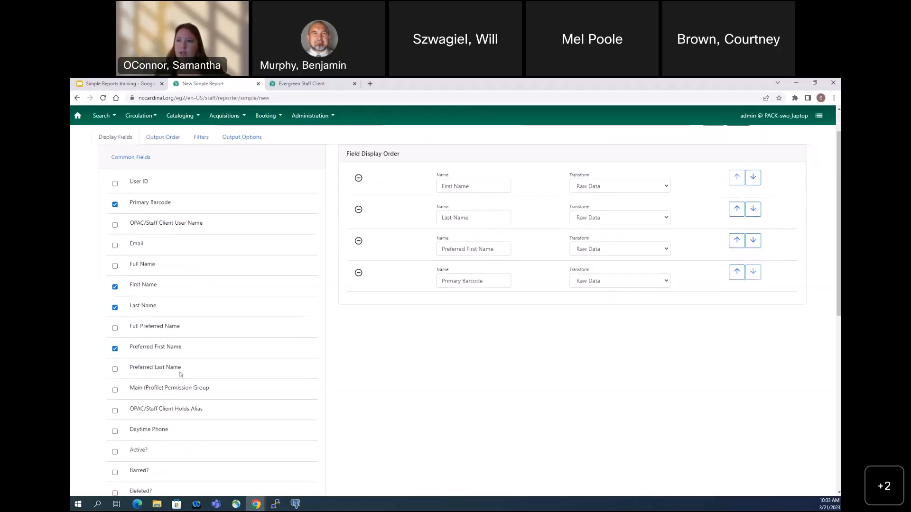
{"action": "left_click", "coordinate": [115, 391]}
{"action": "scroll", "coordinate": [202, 417], "scroll_direction": "down", "scroll_amount": 1}
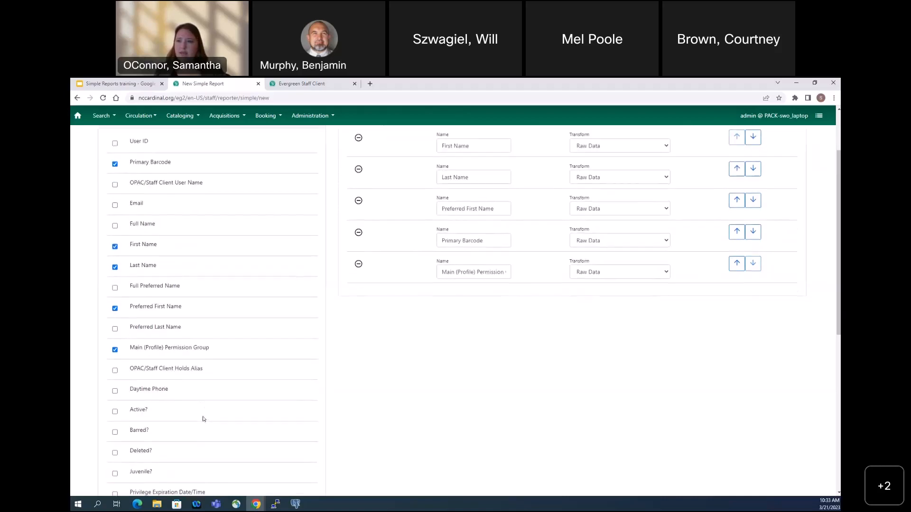
{"action": "scroll", "coordinate": [206, 435], "scroll_direction": "down", "scroll_amount": 2}
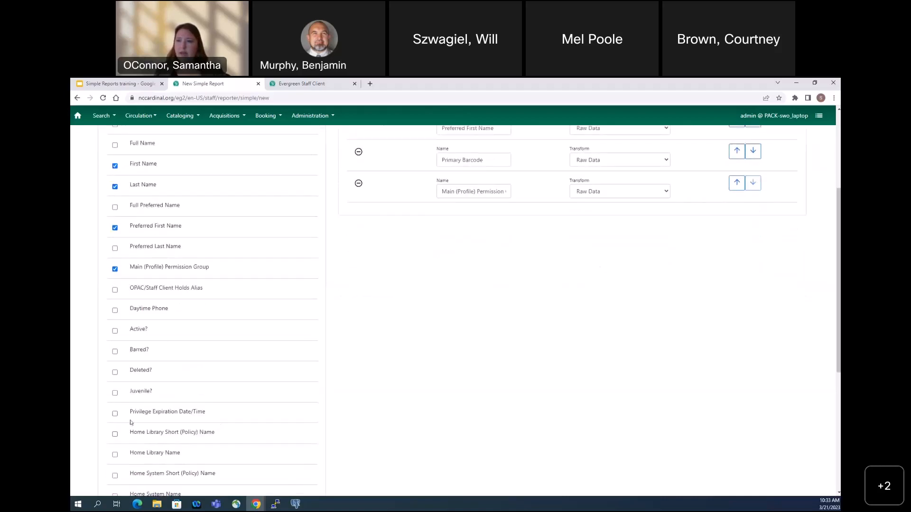
{"action": "left_click", "coordinate": [114, 414]}
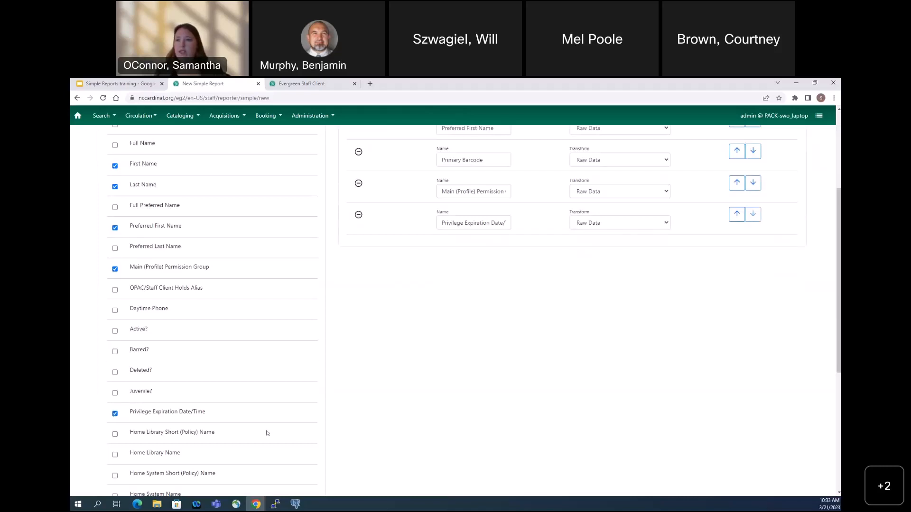
{"action": "scroll", "coordinate": [268, 433], "scroll_direction": "down", "scroll_amount": 1}
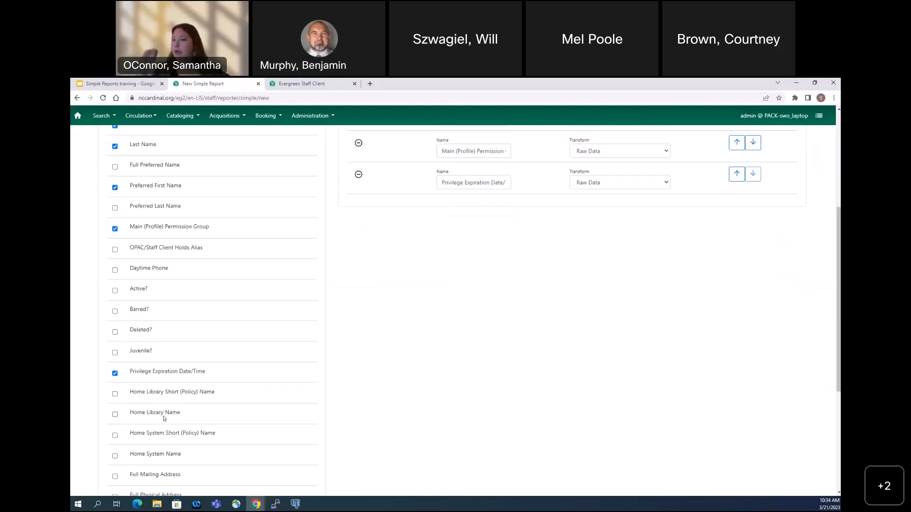
{"action": "left_click", "coordinate": [115, 415]}
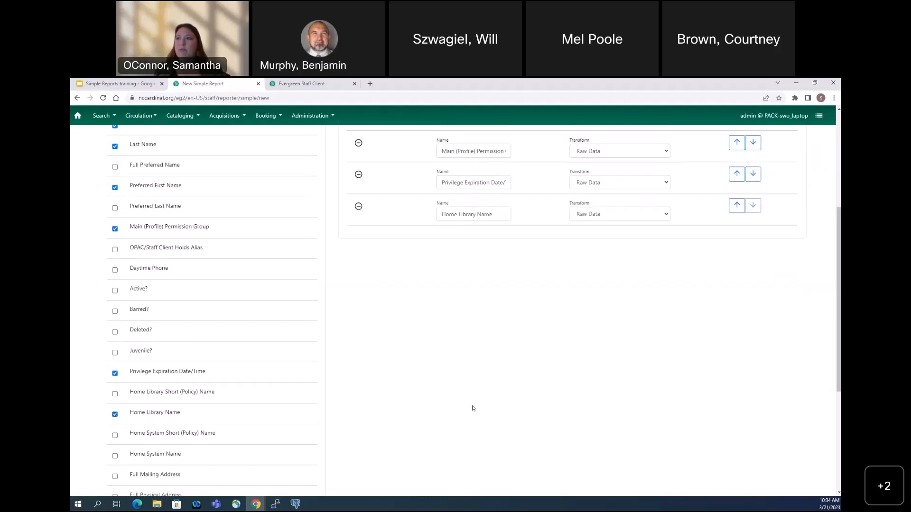
Move Last Name above First Name in the field display order and set the Privilege Expiration Date/Time transform to Date
{"action": "scroll", "coordinate": [475, 408], "scroll_direction": "up", "scroll_amount": 5}
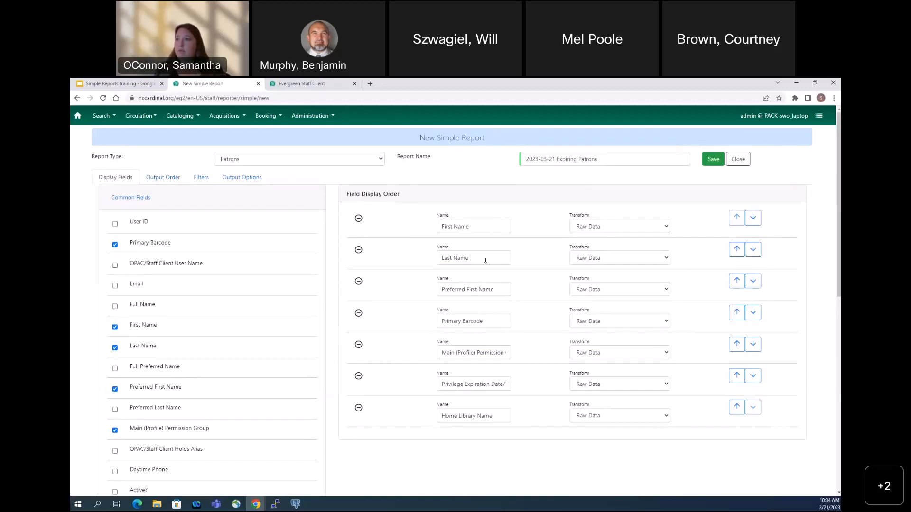
{"action": "left_click", "coordinate": [737, 249]}
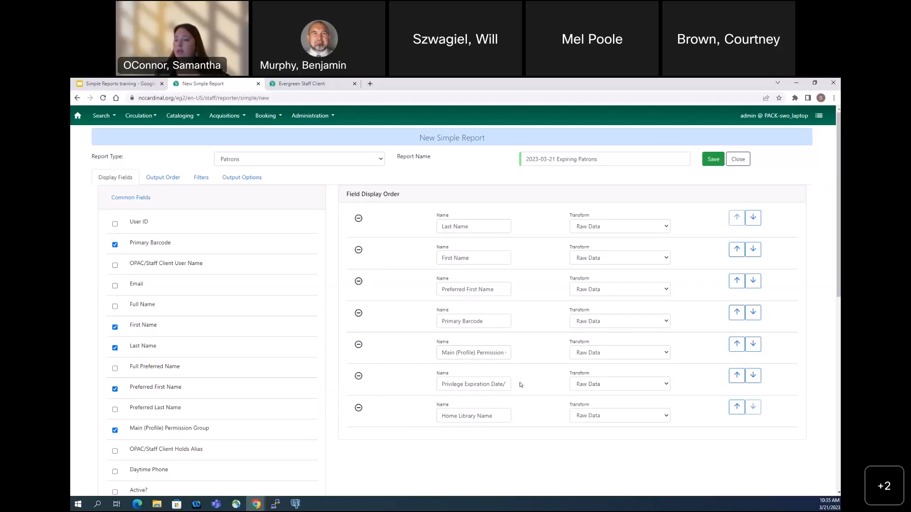
{"action": "left_click", "coordinate": [636, 385]}
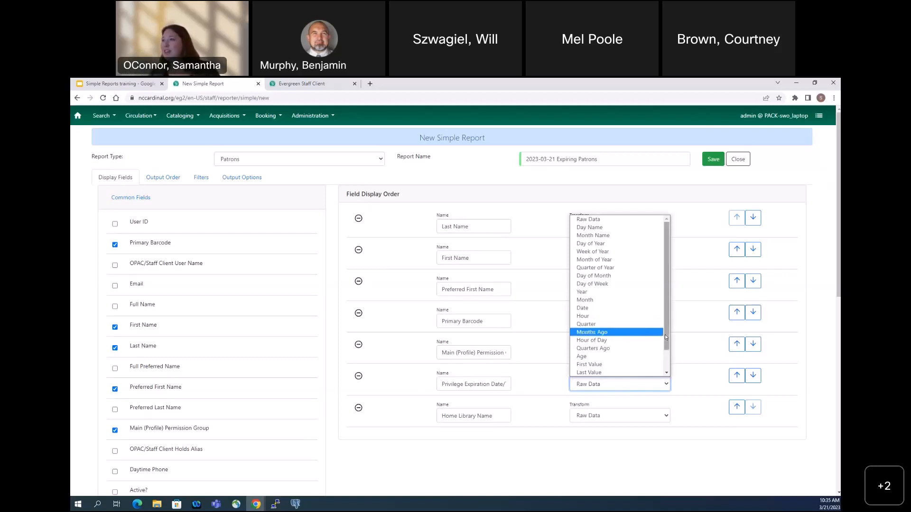
{"action": "left_click", "coordinate": [605, 309]}
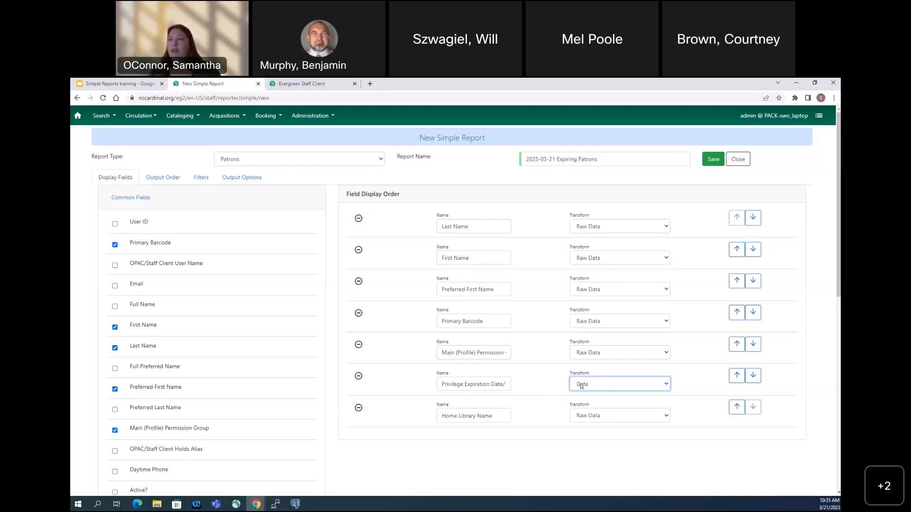
Examine the transform options for Privilege Expiration Date/Time and Main (Profile) Permission Group, keeping their current choices
{"action": "left_click", "coordinate": [581, 386]}
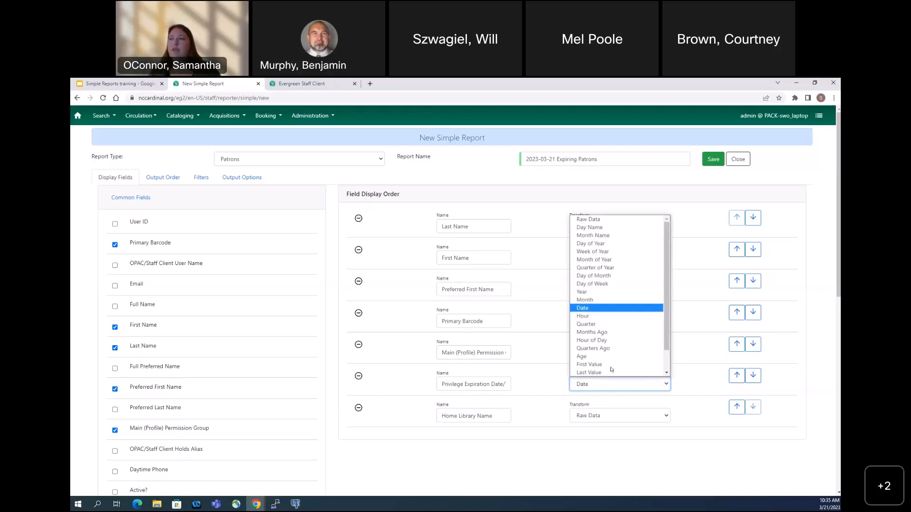
{"action": "left_click", "coordinate": [596, 312]}
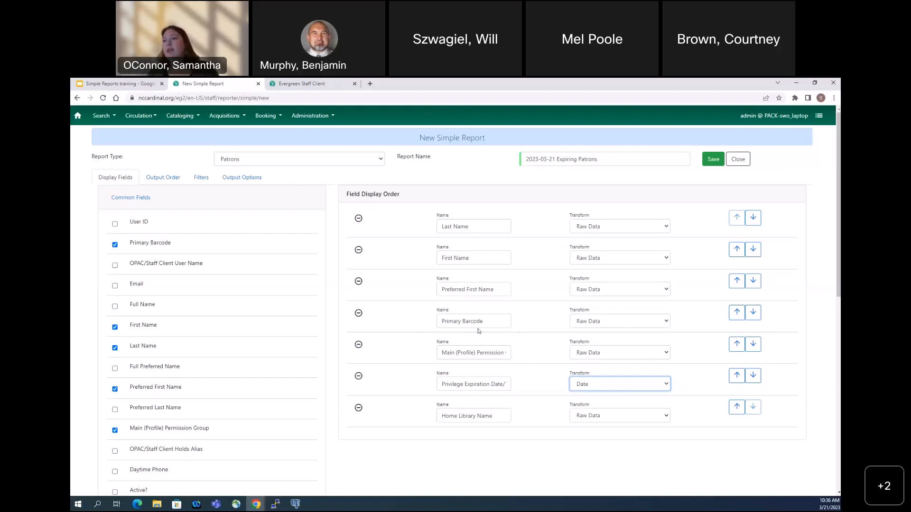
{"action": "left_click", "coordinate": [635, 353]}
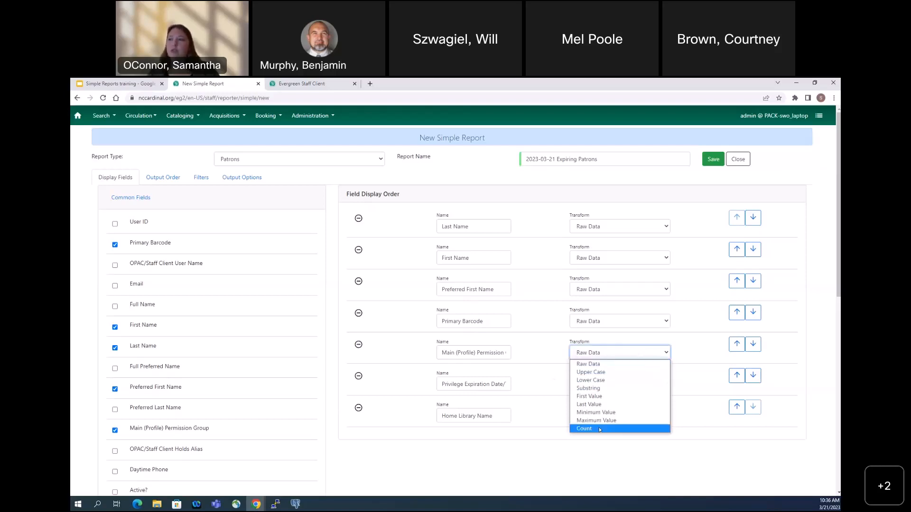
{"action": "left_click", "coordinate": [557, 344]}
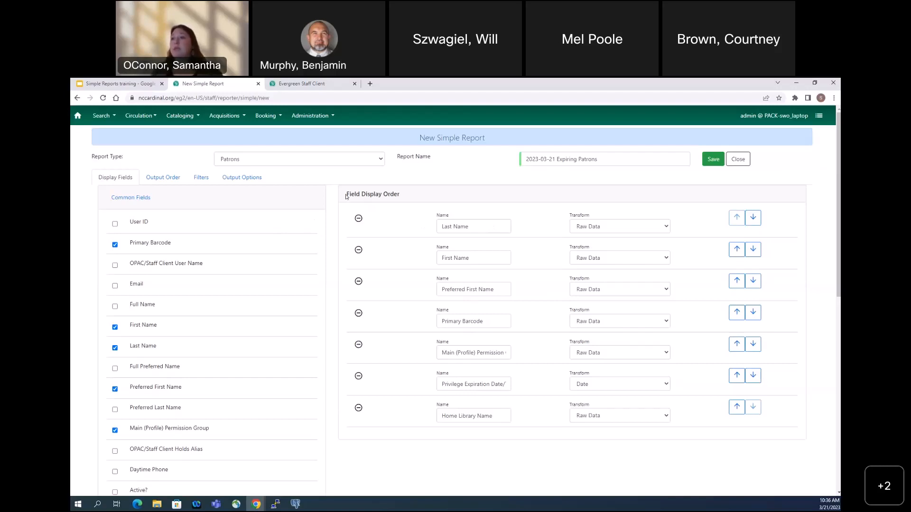
In the output order settings, set the Privilege Expiration Date/Time sort direction to "Later dates at the top"
{"action": "left_click", "coordinate": [151, 178]}
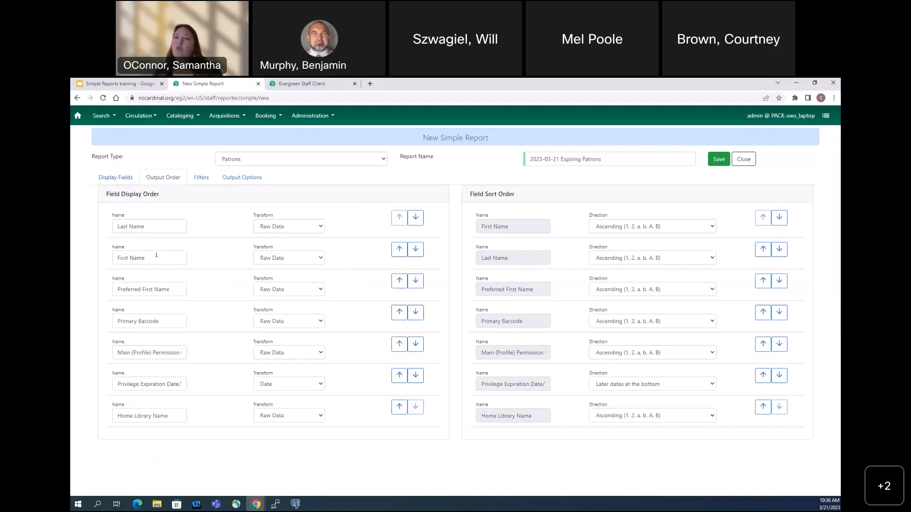
{"action": "left_click", "coordinate": [399, 250]}
{"action": "left_click", "coordinate": [416, 218]}
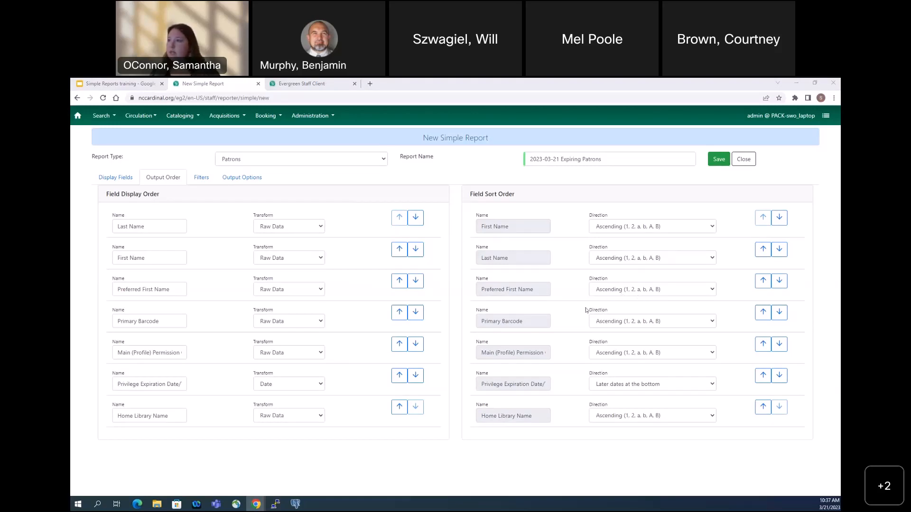
{"action": "left_click", "coordinate": [618, 384]}
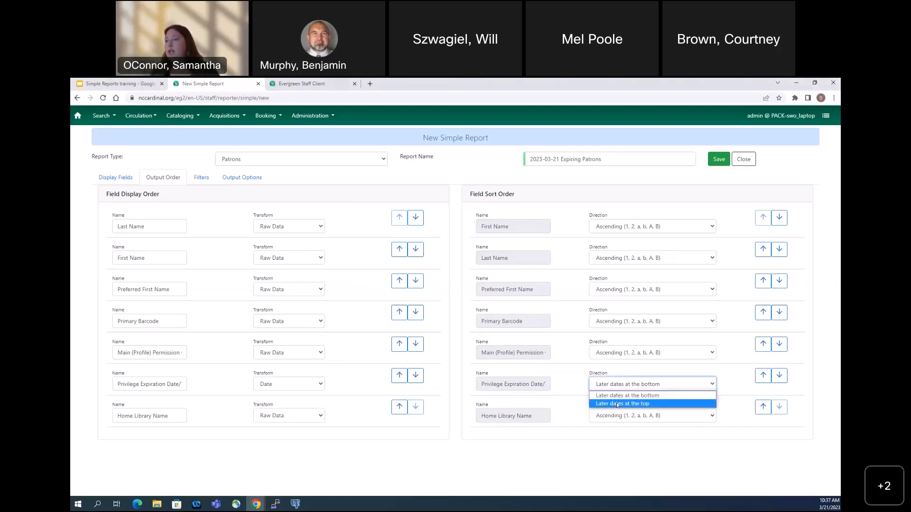
{"action": "left_click", "coordinate": [617, 404]}
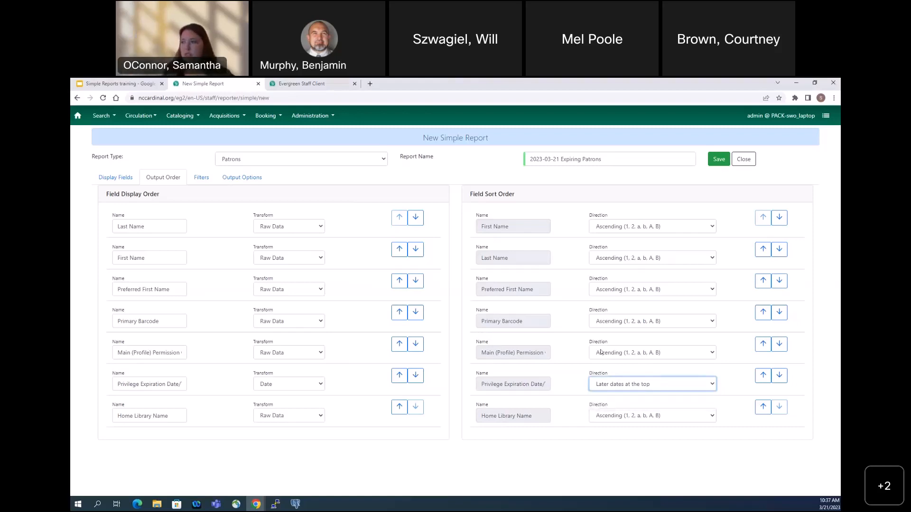
{"action": "left_click", "coordinate": [600, 227]}
{"action": "left_click", "coordinate": [581, 228]}
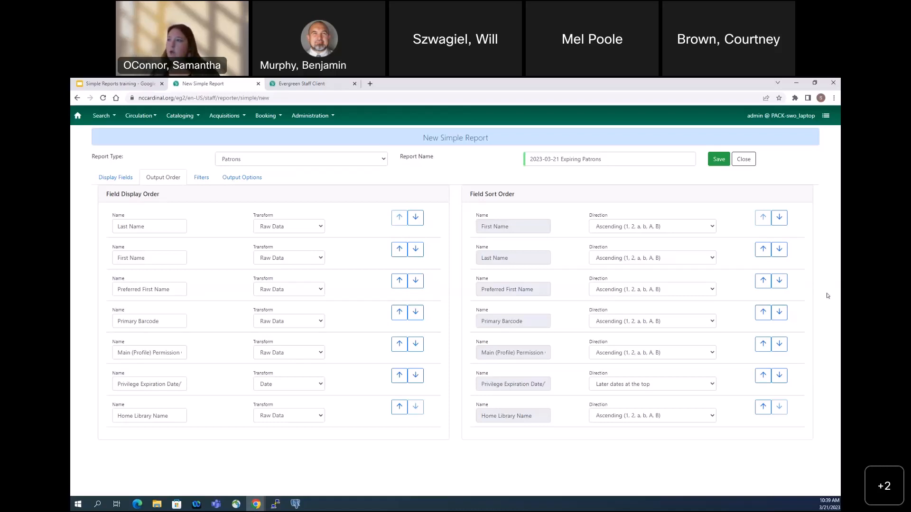
Move Main (Profile) Permission Group to the start of the field sort order and place Last Name ahead of First Name
{"action": "left_click", "coordinate": [764, 348]}
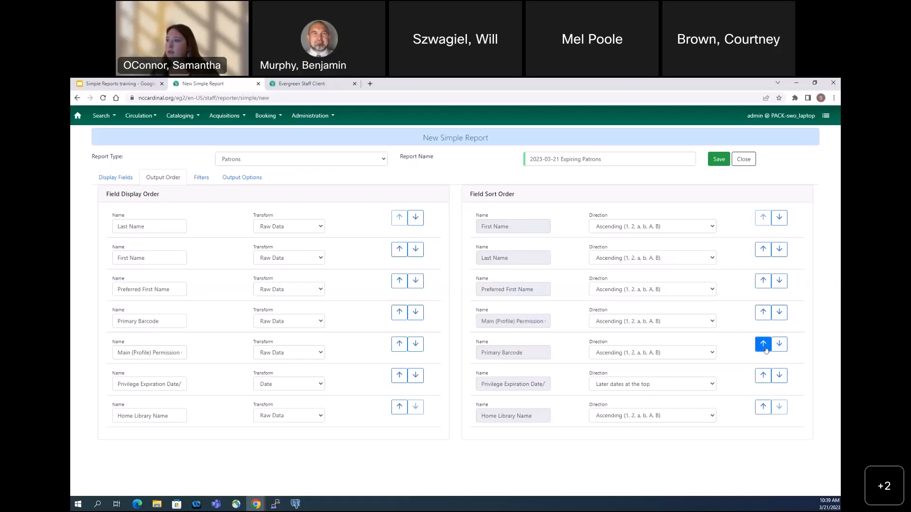
{"action": "left_click", "coordinate": [764, 314]}
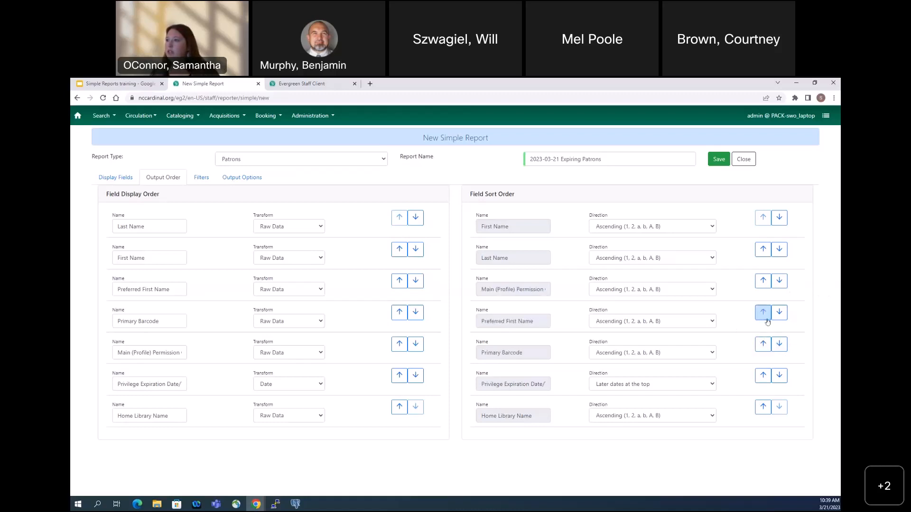
{"action": "left_click", "coordinate": [764, 287]}
{"action": "left_click", "coordinate": [767, 252]}
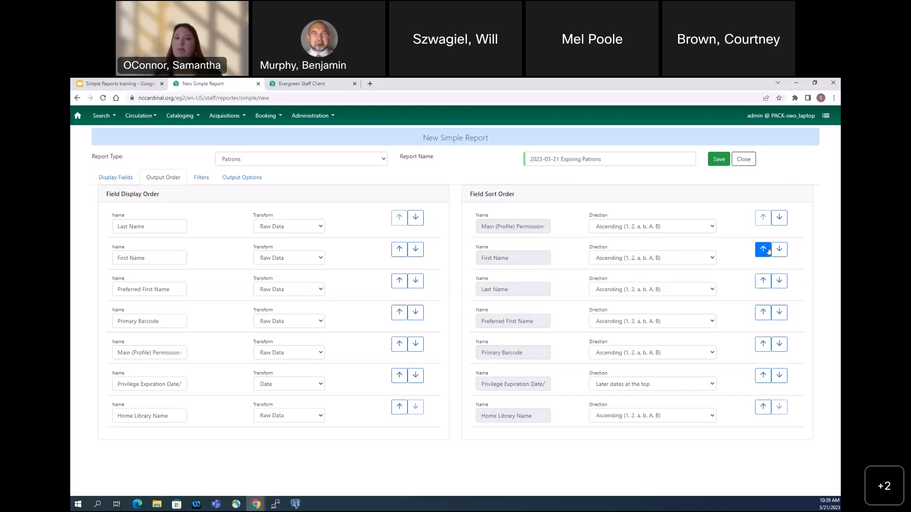
{"action": "left_click", "coordinate": [764, 281]}
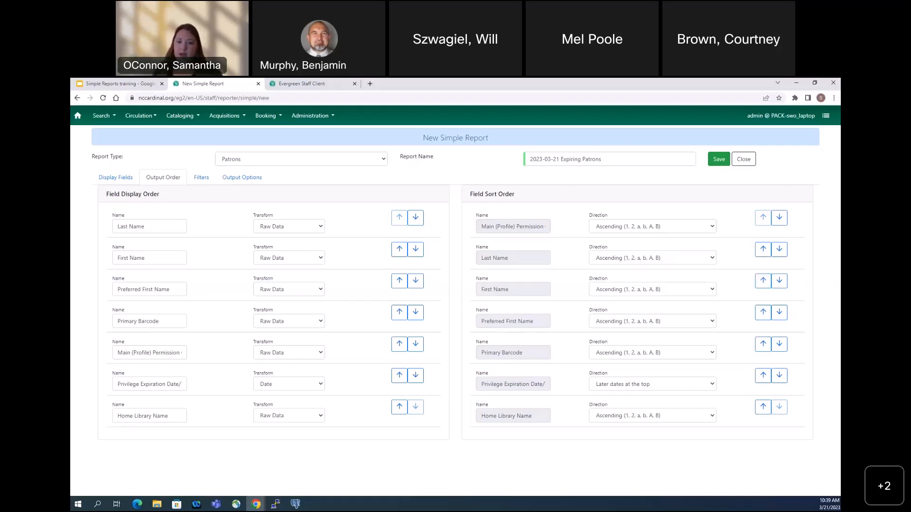
Move Privilege Expiration Date/Time up the field sort order to directly below First Name
{"action": "left_click", "coordinate": [765, 376]}
{"action": "left_click", "coordinate": [764, 376]}
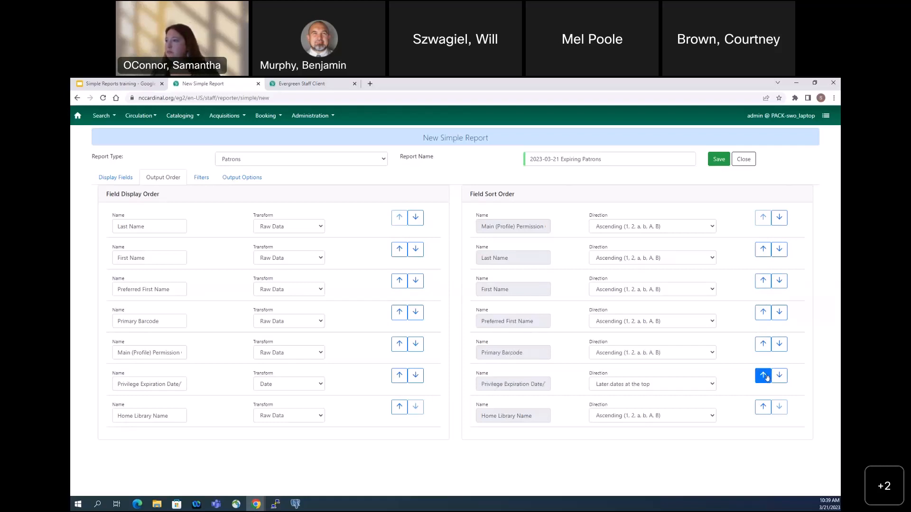
{"action": "left_click", "coordinate": [765, 376]}
{"action": "left_click", "coordinate": [763, 344]}
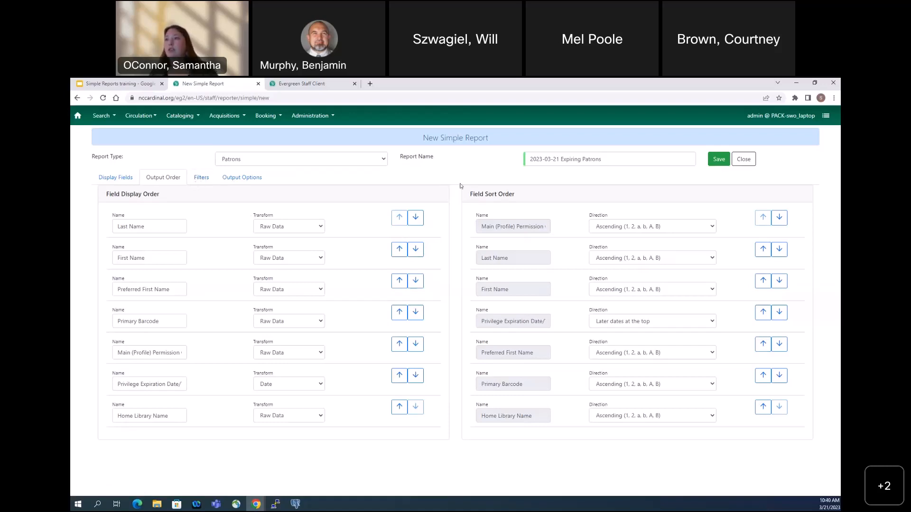
From the suggested filters, add the Active? filter and set its value to True
{"action": "left_click", "coordinate": [206, 181]}
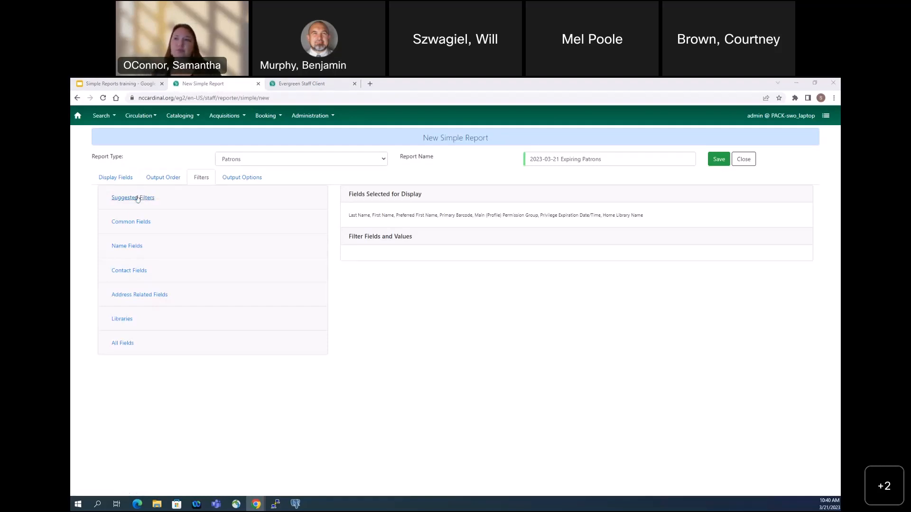
{"action": "left_click", "coordinate": [137, 199]}
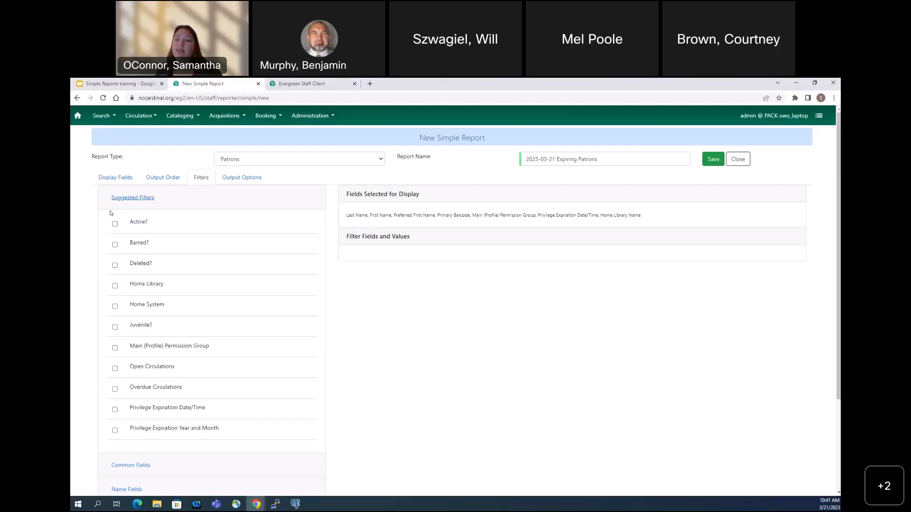
{"action": "left_click", "coordinate": [116, 225]}
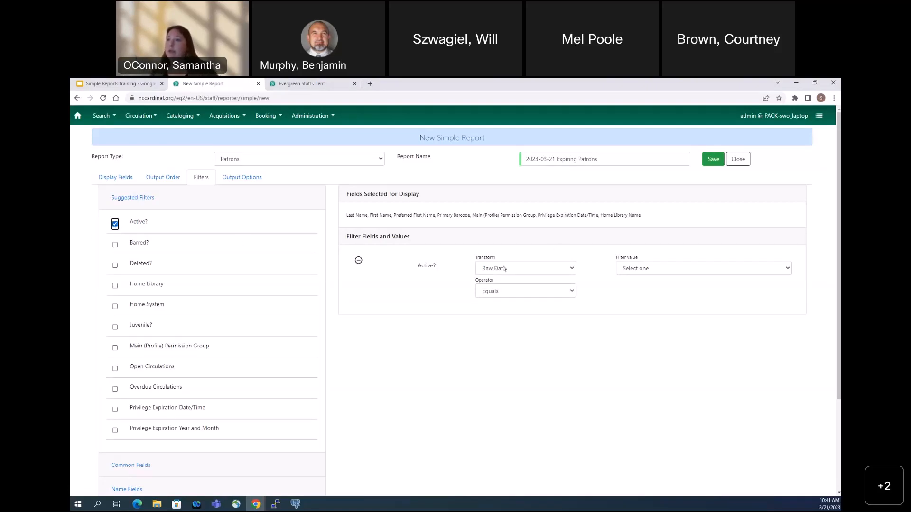
{"action": "left_click", "coordinate": [641, 269]}
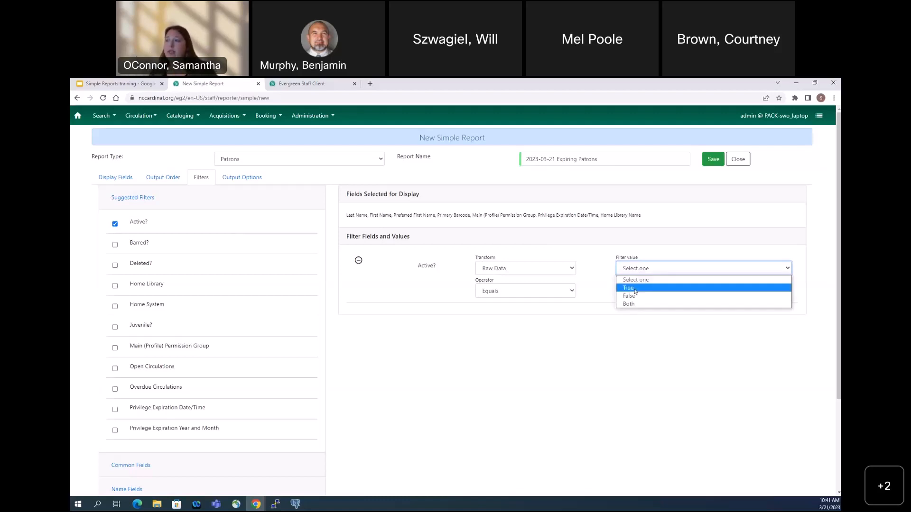
{"action": "left_click", "coordinate": [635, 289]}
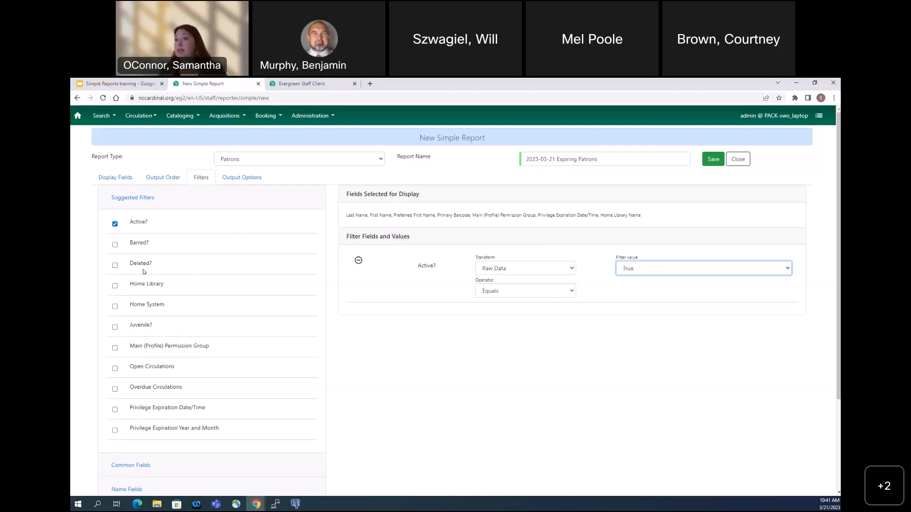
Add the Deleted? filter to the report with a filter value of False
{"action": "left_click", "coordinate": [115, 265]}
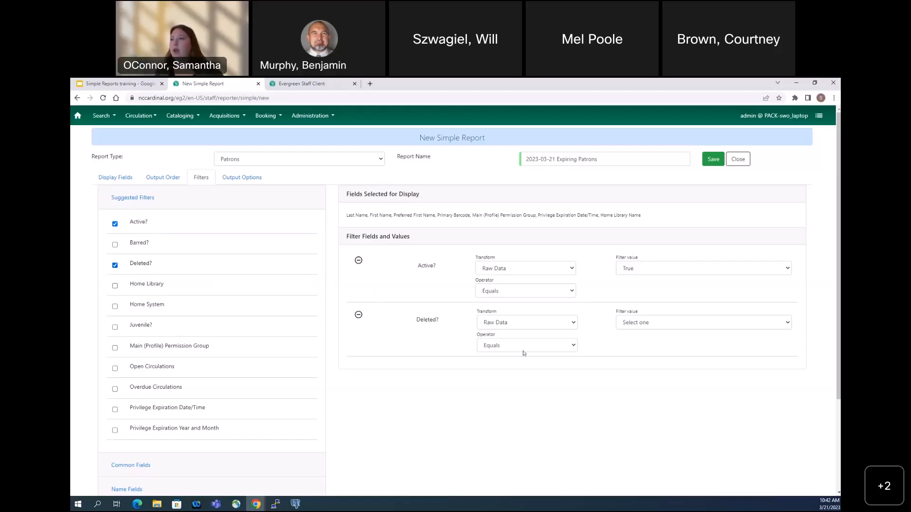
{"action": "left_click", "coordinate": [640, 324]}
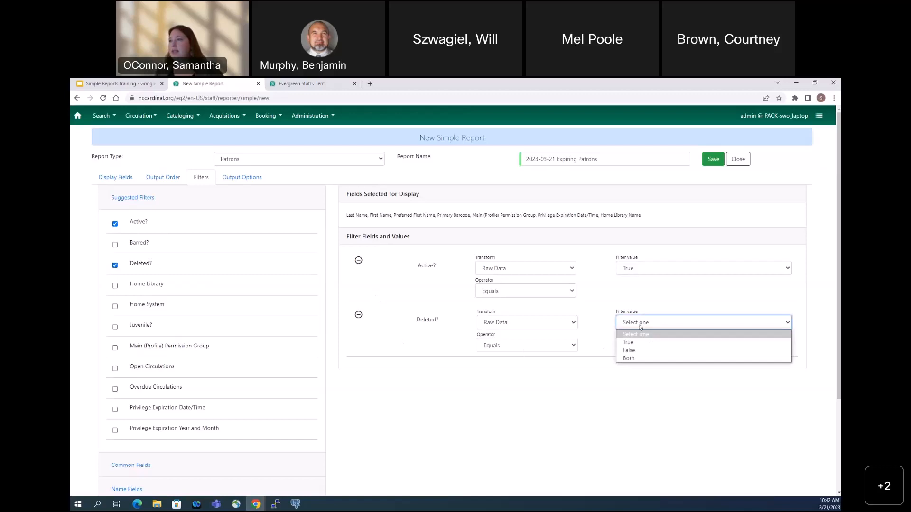
{"action": "left_click", "coordinate": [636, 352]}
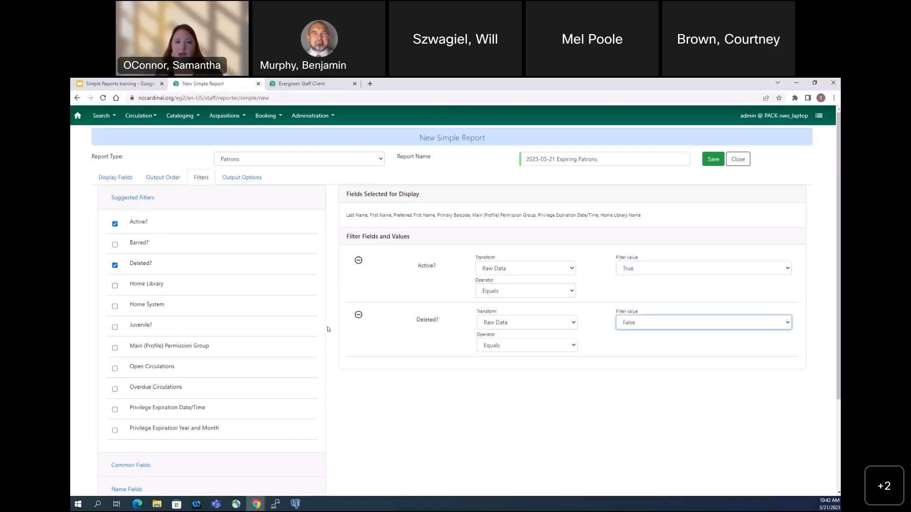
Add the Home Library filter with the Equals operator and choose HOCUTT_ELLINGTON as its library
{"action": "left_click", "coordinate": [115, 286]}
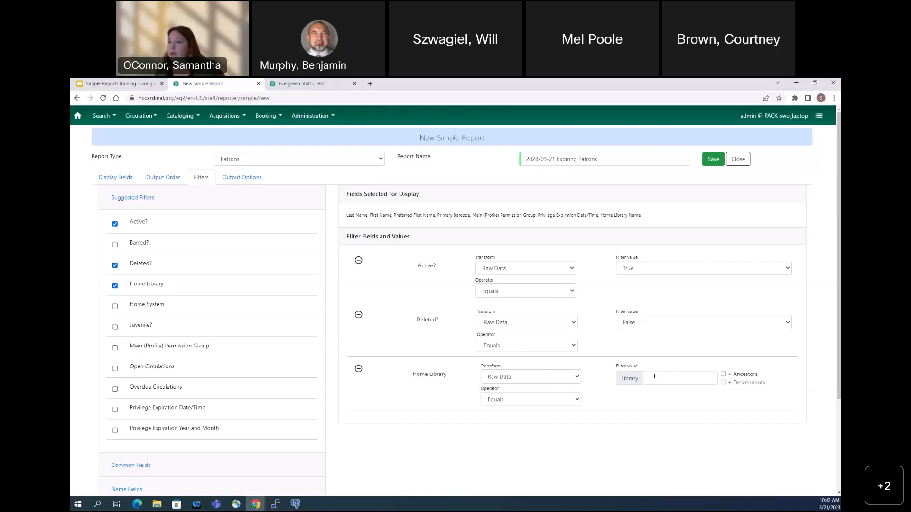
{"action": "left_click", "coordinate": [504, 400]}
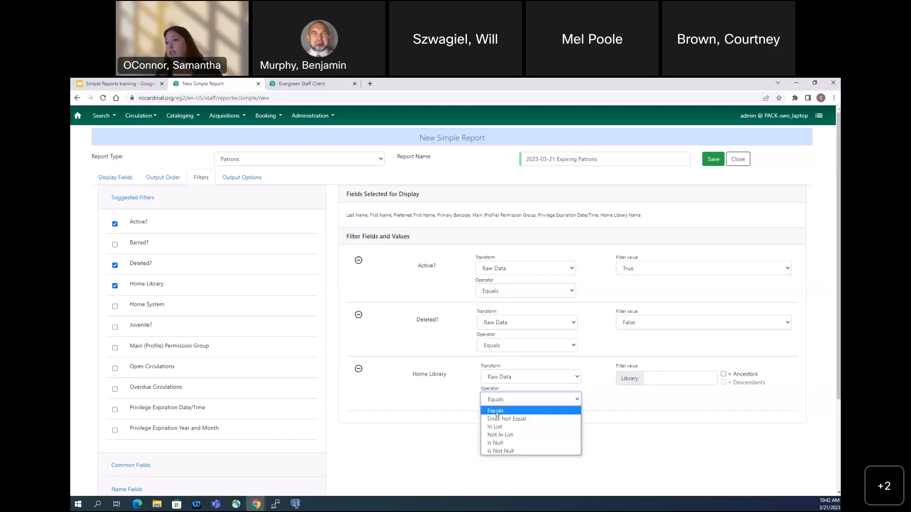
{"action": "left_click", "coordinate": [496, 411]}
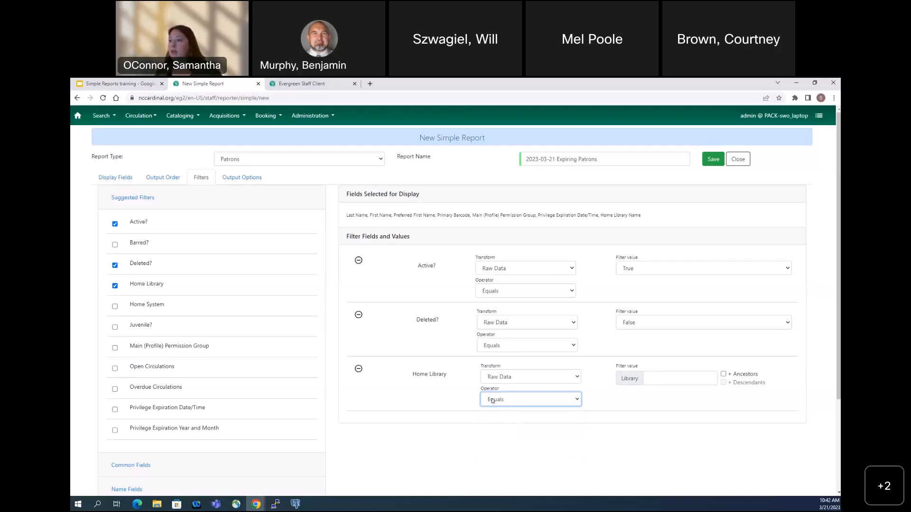
{"action": "left_click", "coordinate": [695, 381]}
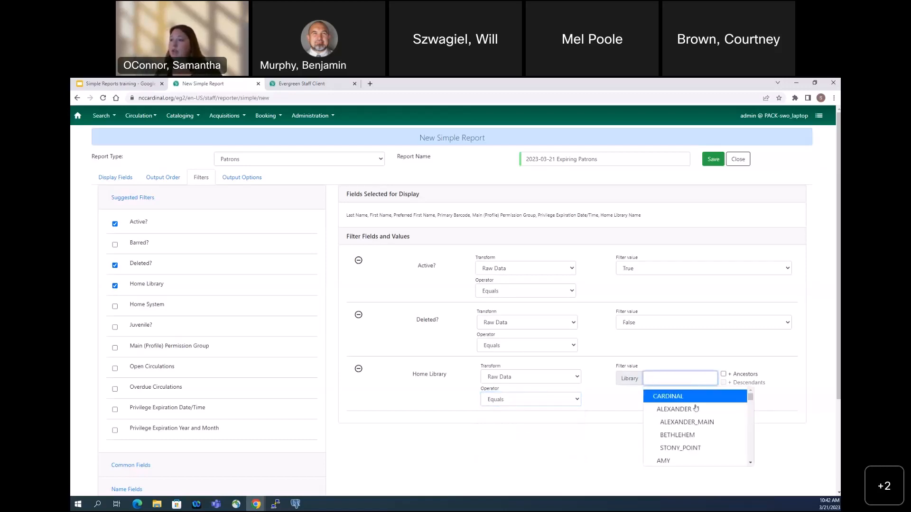
{"action": "scroll", "coordinate": [698, 424], "scroll_direction": "down", "scroll_amount": 5}
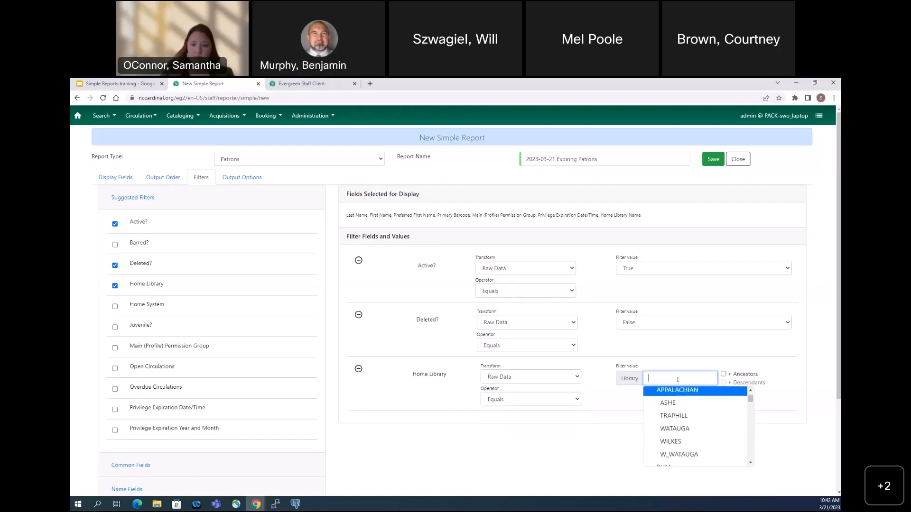
{"action": "type", "text": "ho"}
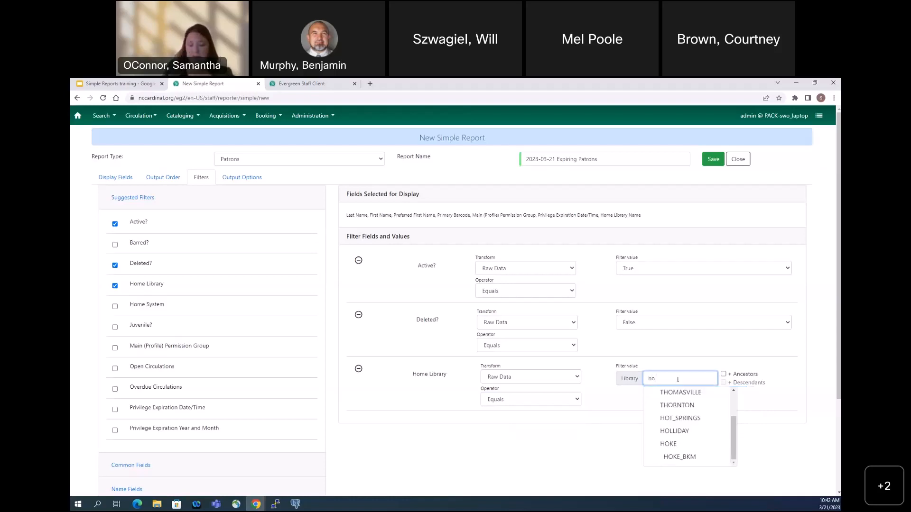
{"action": "type", "text": "cu"}
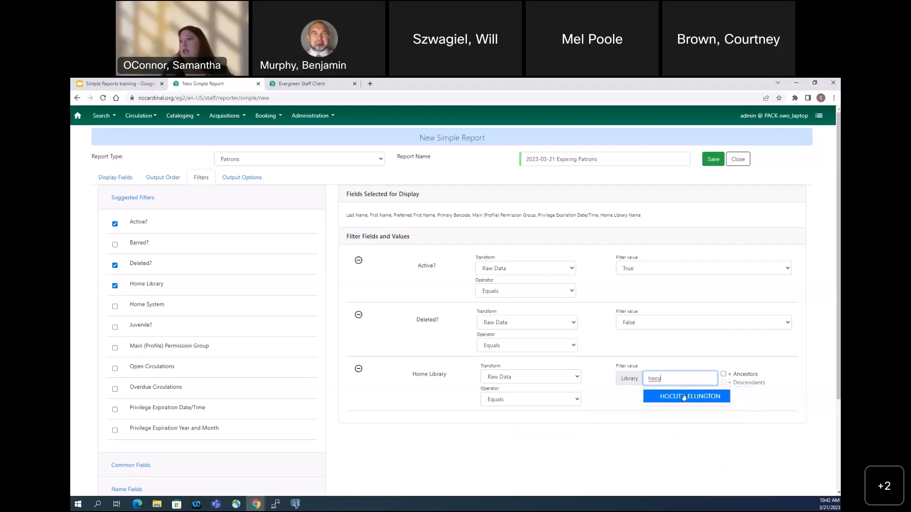
{"action": "left_click", "coordinate": [683, 397]}
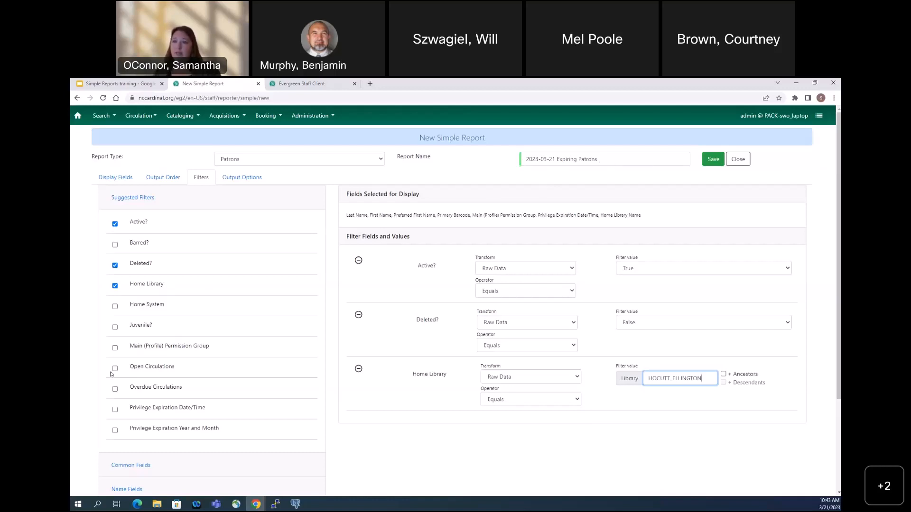
Add a Privilege Expiration Date/Time filter with the Between operator and the Date transform
{"action": "left_click", "coordinate": [115, 410]}
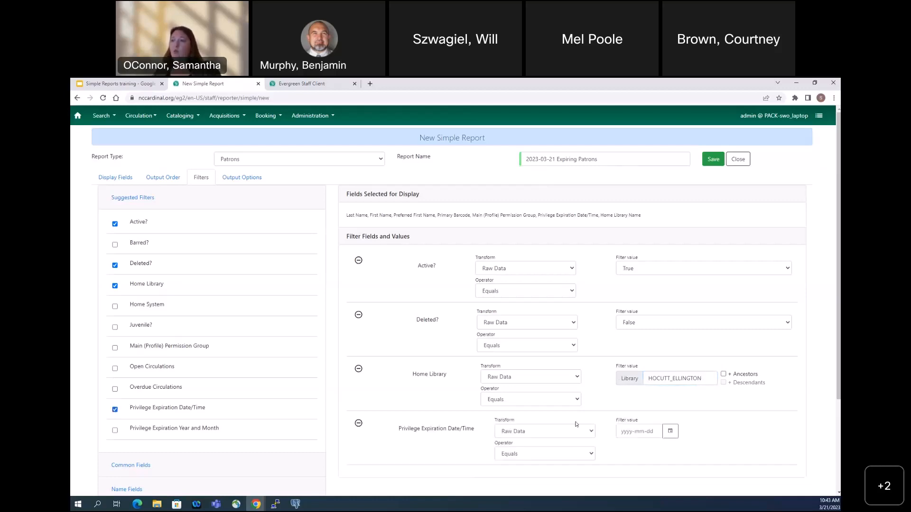
{"action": "left_click", "coordinate": [524, 453]}
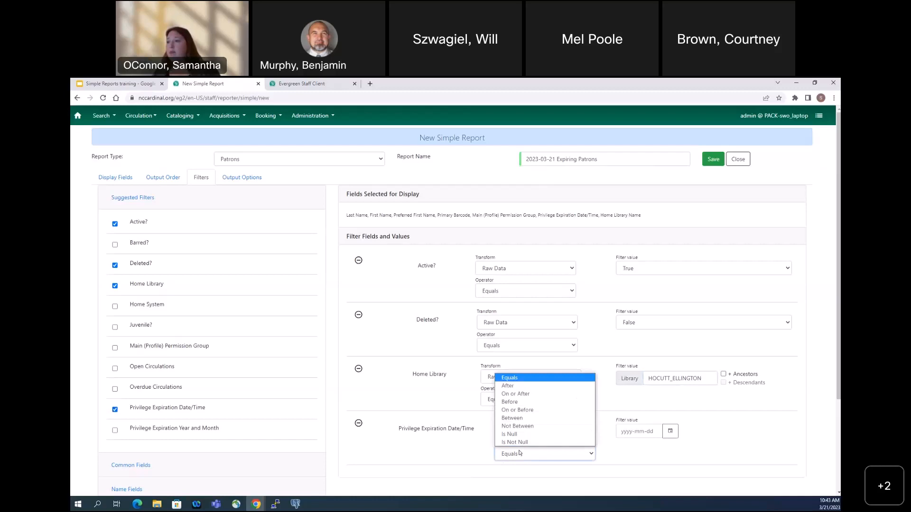
{"action": "left_click", "coordinate": [525, 419]}
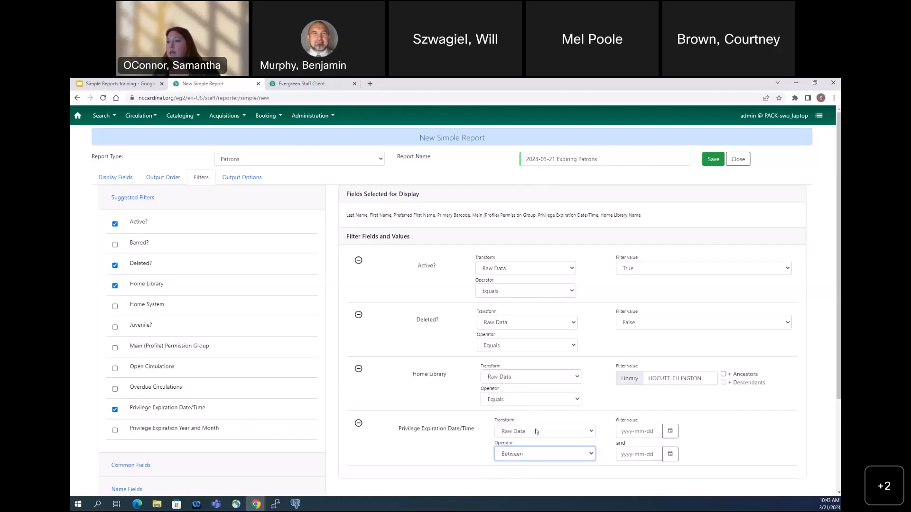
{"action": "left_click", "coordinate": [536, 432]}
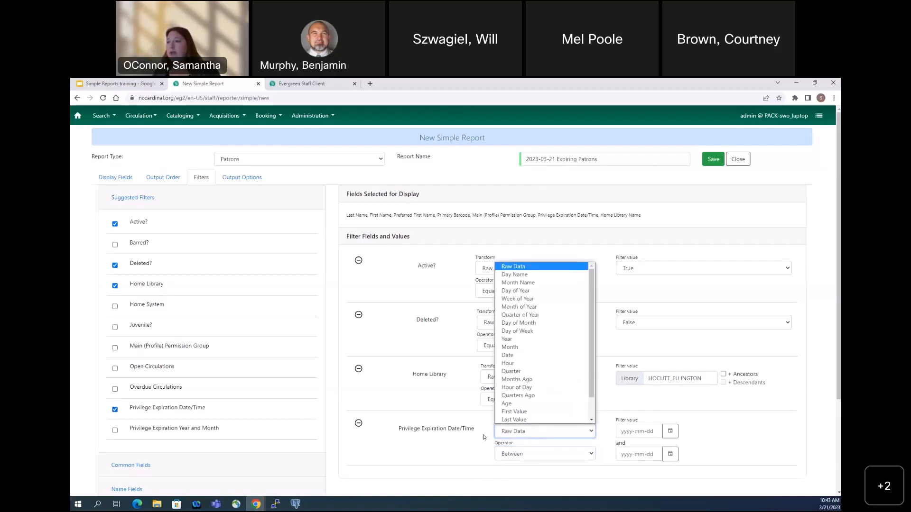
{"action": "left_click", "coordinate": [508, 355]}
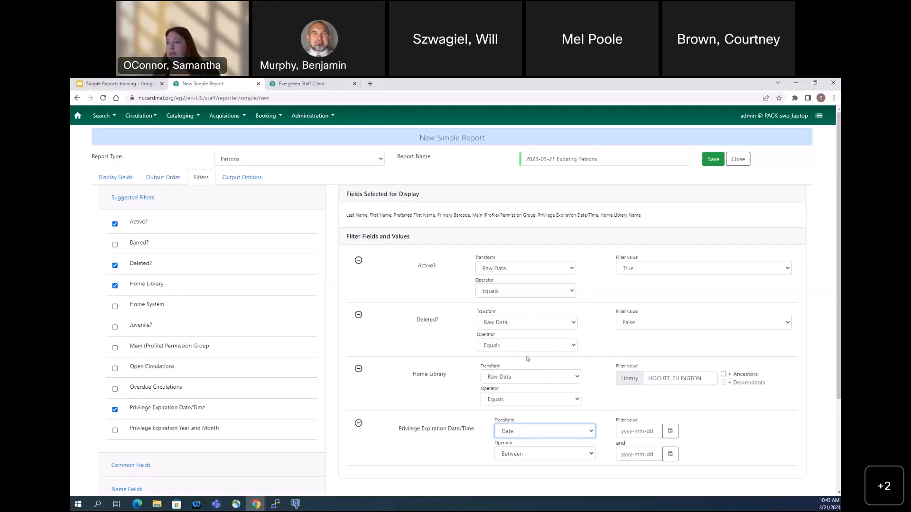
Set the Privilege Expiration Date/Time filter range from 2023-04-01 to 2023-06-30, keeping the Between operator
{"action": "left_click", "coordinate": [670, 431]}
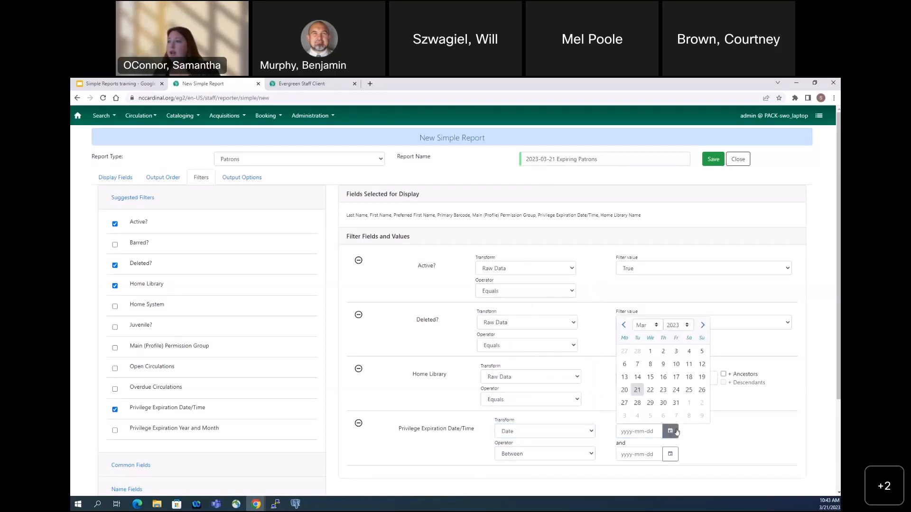
{"action": "left_click", "coordinate": [702, 325]}
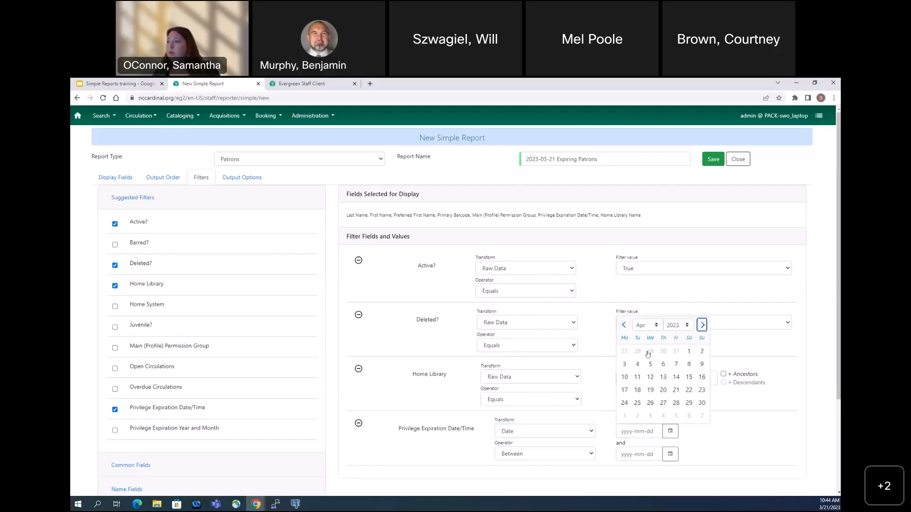
{"action": "left_click", "coordinate": [688, 351]}
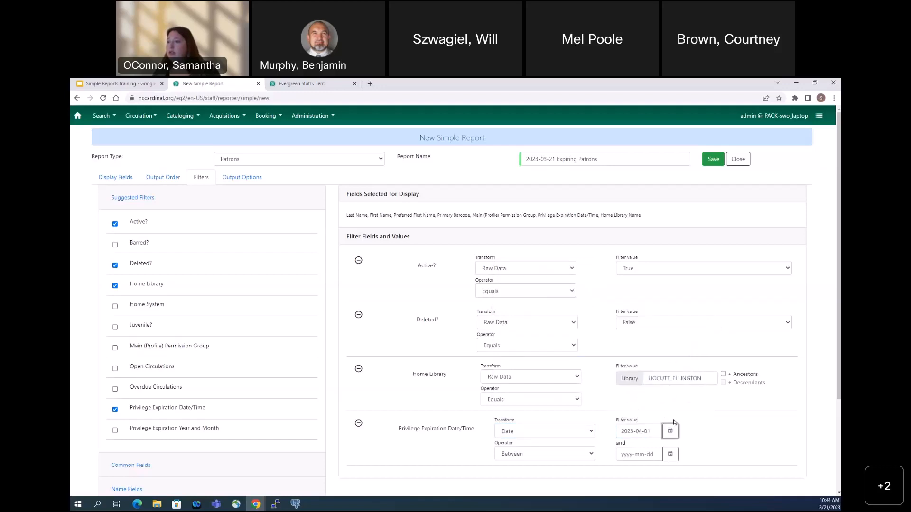
{"action": "left_click", "coordinate": [670, 454]}
{"action": "left_click", "coordinate": [701, 348]}
{"action": "left_click", "coordinate": [701, 348]}
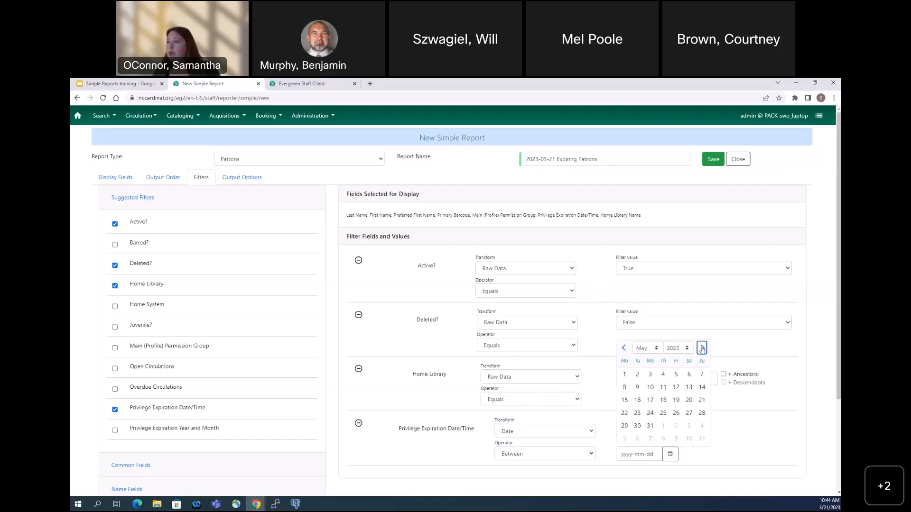
{"action": "left_click", "coordinate": [701, 348]}
{"action": "left_click", "coordinate": [676, 425]}
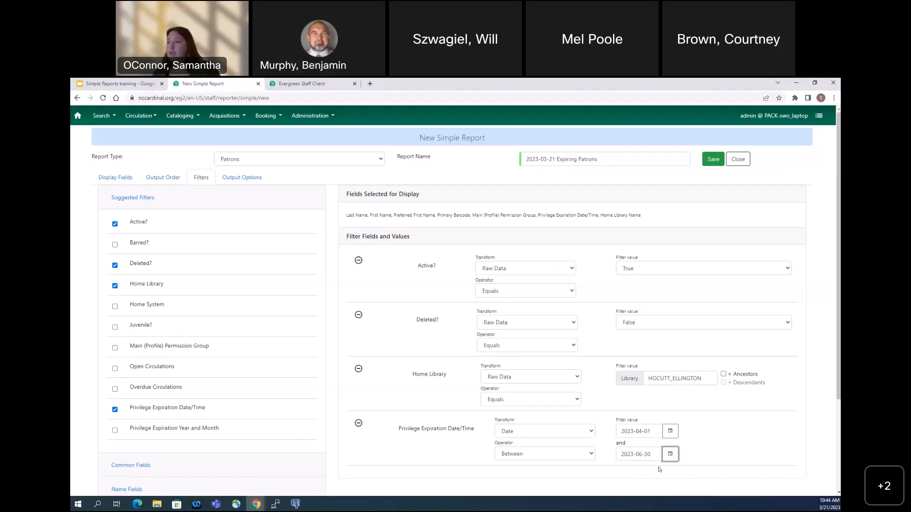
{"action": "left_click", "coordinate": [552, 460]}
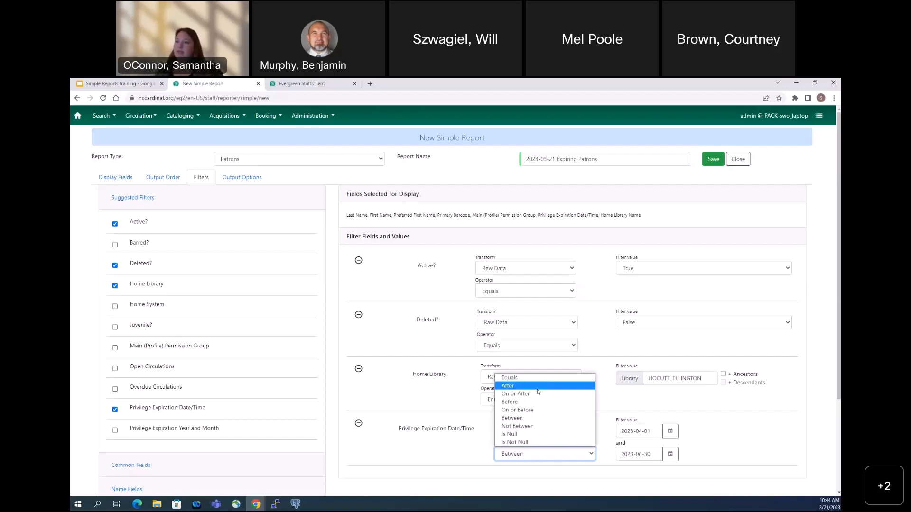
{"action": "left_click", "coordinate": [514, 418]}
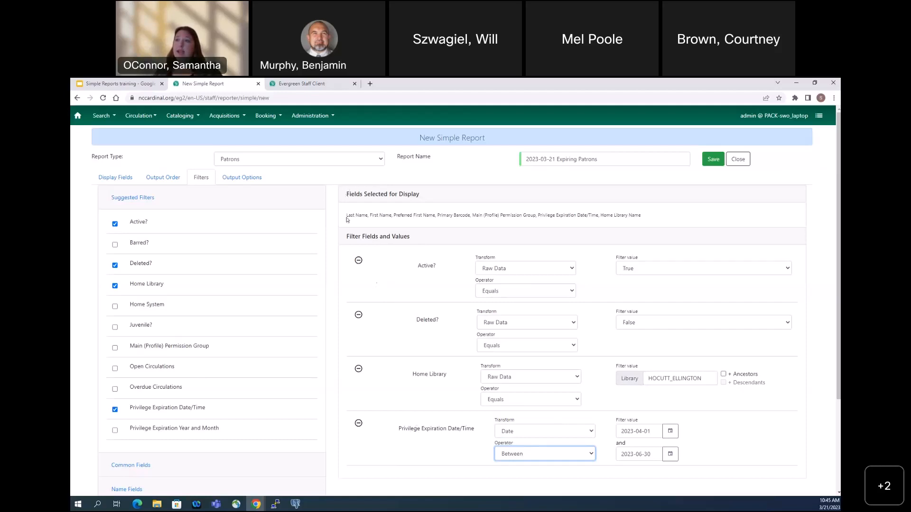
Review the list of fields selected for display, including Primary Barcode, above the report's filter fields and values
{"action": "left_click_drag", "start_coordinate": [347, 216], "coordinate": [663, 215]}
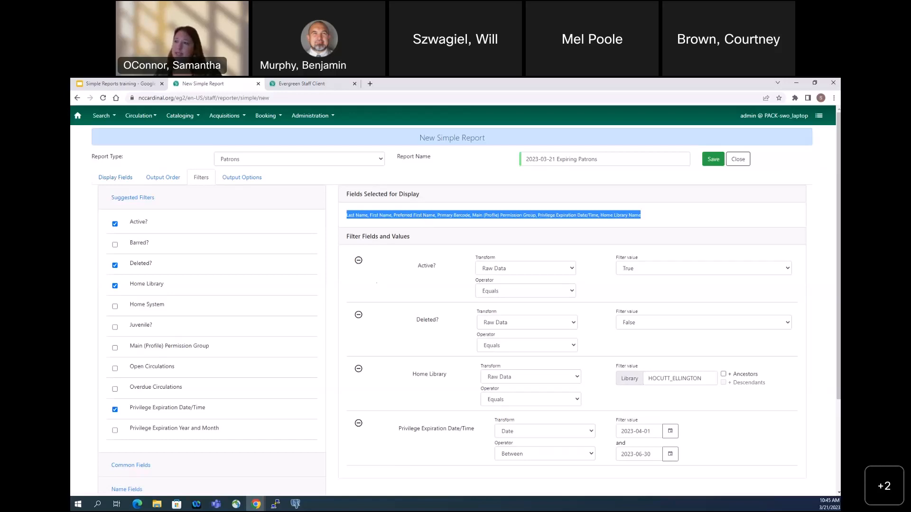
{"action": "left_click", "coordinate": [422, 215]}
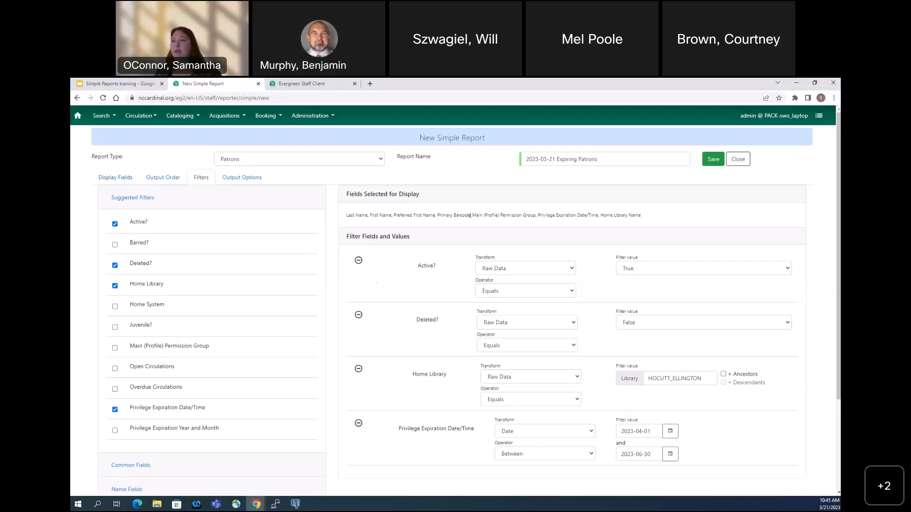
{"action": "left_click_drag", "start_coordinate": [470, 215], "coordinate": [436, 215]}
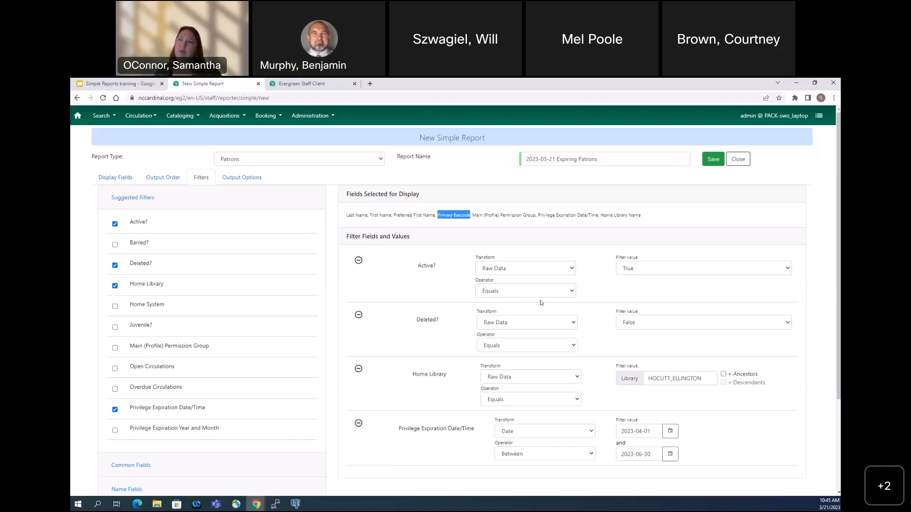
{"action": "left_click", "coordinate": [487, 217]}
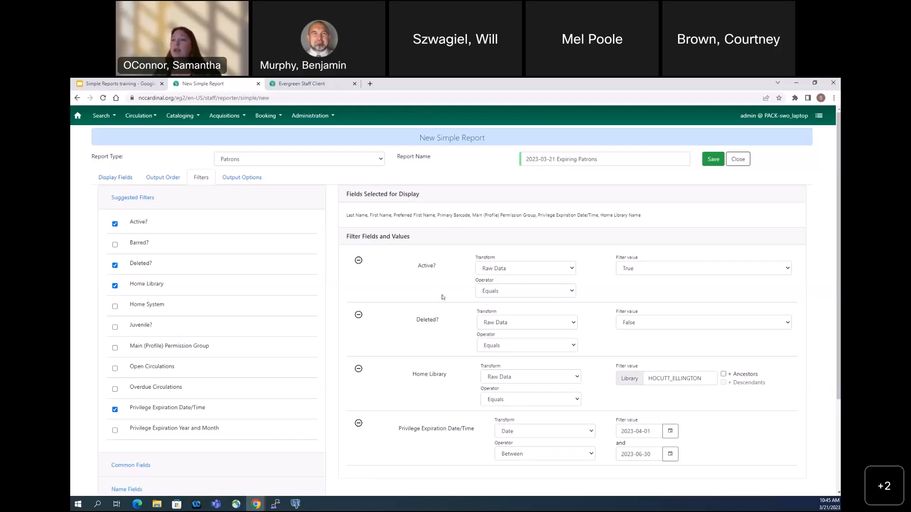
{"action": "left_click_drag", "start_coordinate": [348, 215], "coordinate": [651, 218]}
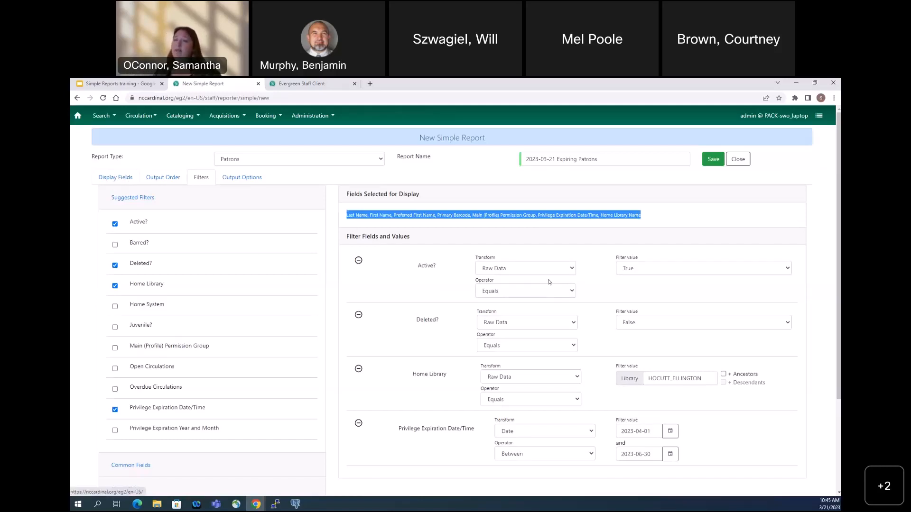
{"action": "left_click", "coordinate": [334, 290]}
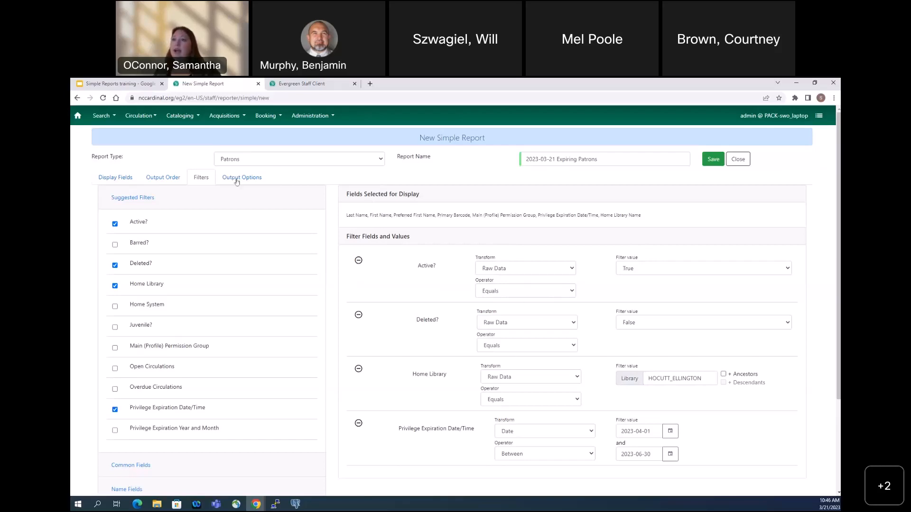
Set the report's output formats to Excel and HTML, turning off CSV output
{"action": "left_click", "coordinate": [254, 181]}
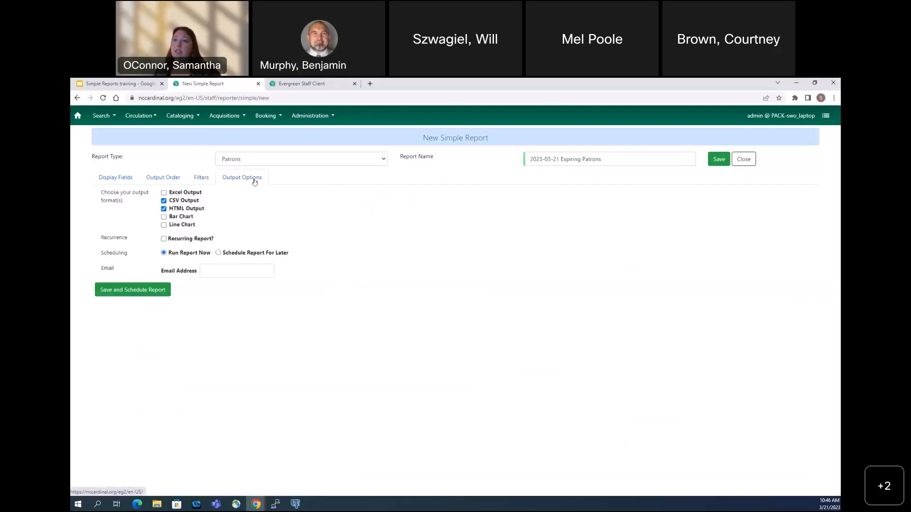
{"action": "left_click", "coordinate": [163, 201]}
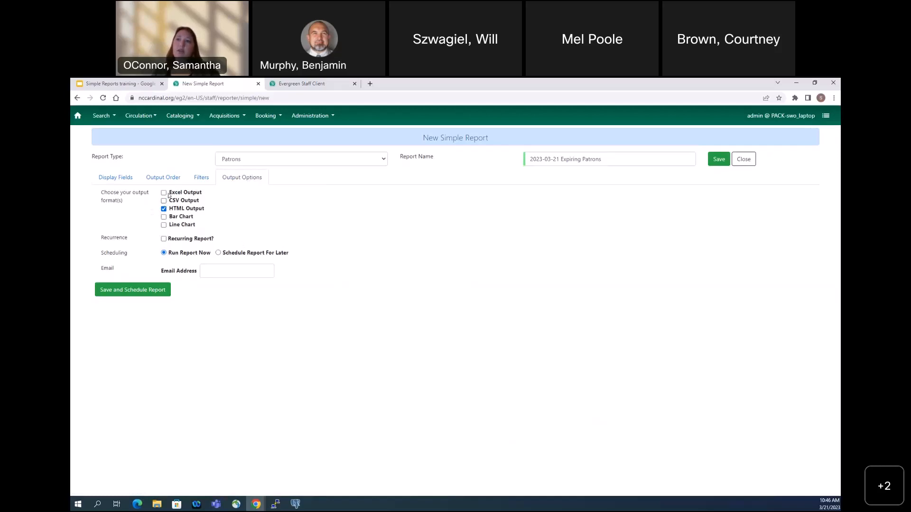
{"action": "left_click", "coordinate": [164, 193]}
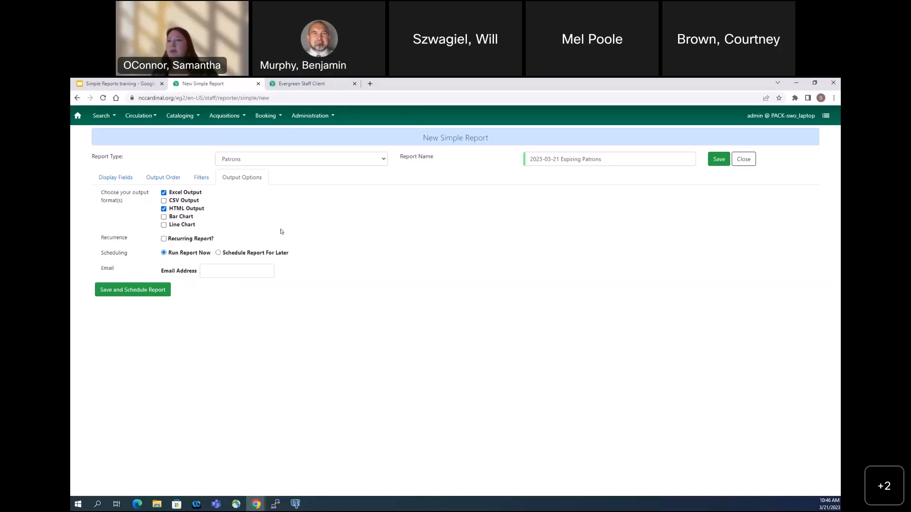
Try a recurrence interval of 1 month for the report and turn recurrence off again
{"action": "left_click", "coordinate": [164, 239]}
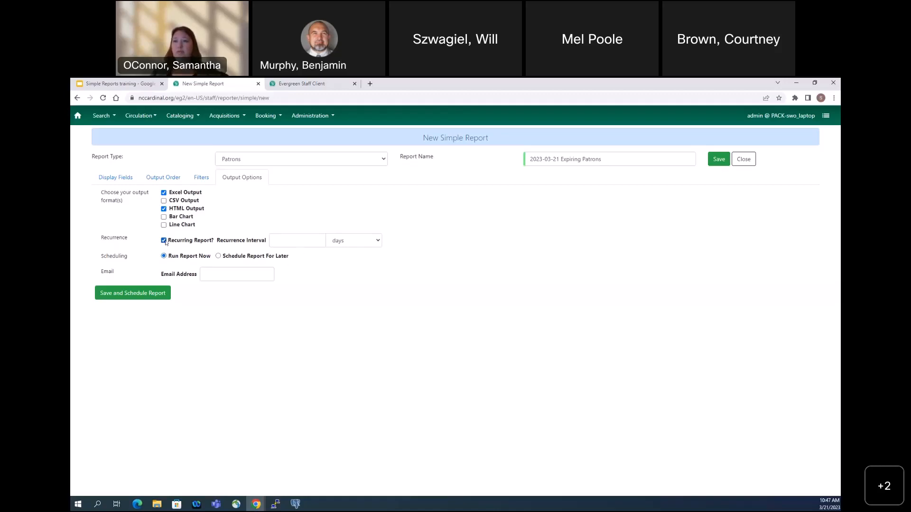
{"action": "left_click", "coordinate": [353, 242]}
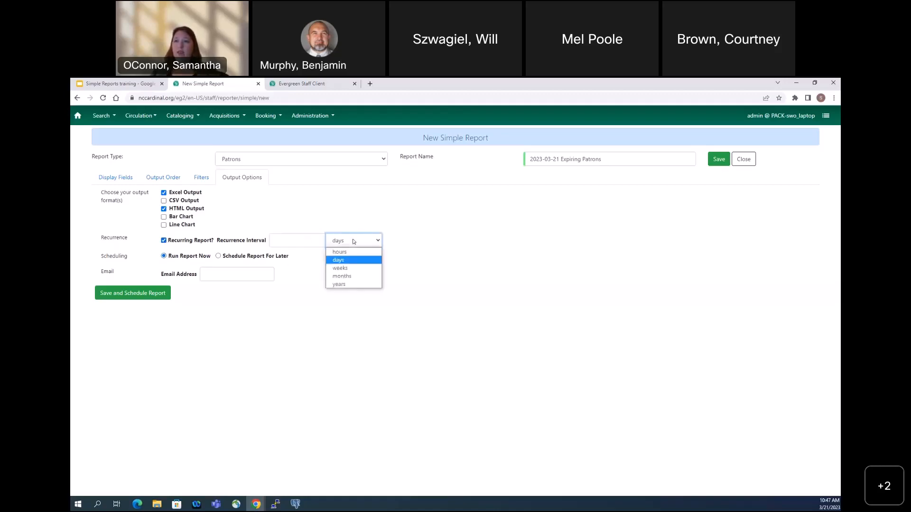
{"action": "left_click", "coordinate": [341, 276]}
{"action": "left_click", "coordinate": [289, 240]}
{"action": "type", "text": "1"}
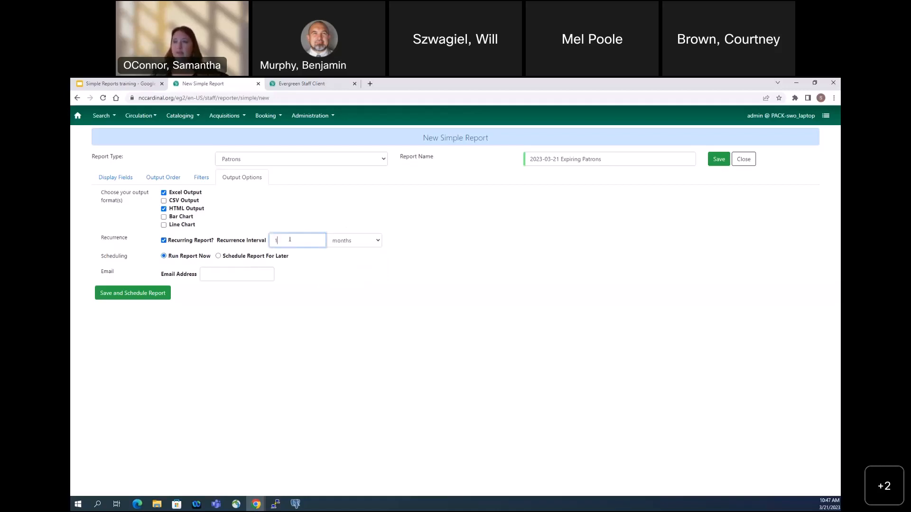
{"action": "left_click", "coordinate": [164, 240]}
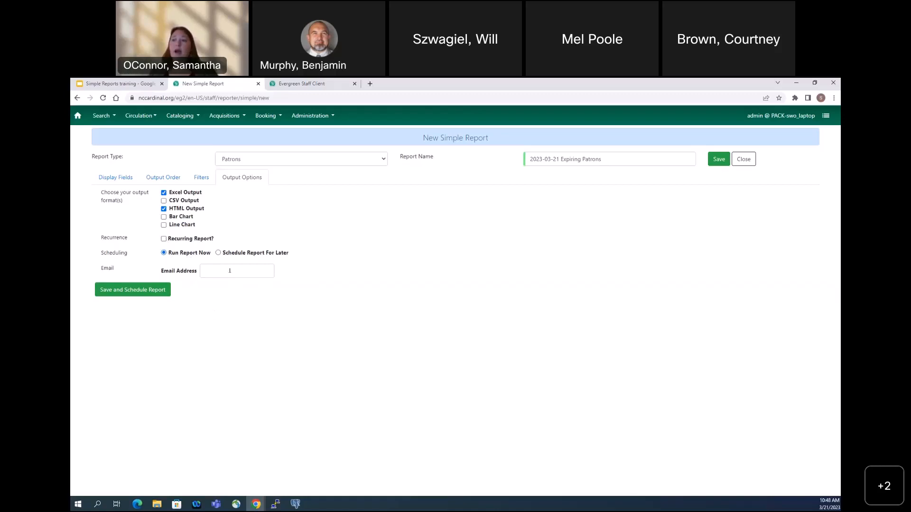
Leave the email address empty, and save and schedule the report with the Run Report Now option
{"action": "left_click", "coordinate": [229, 273]}
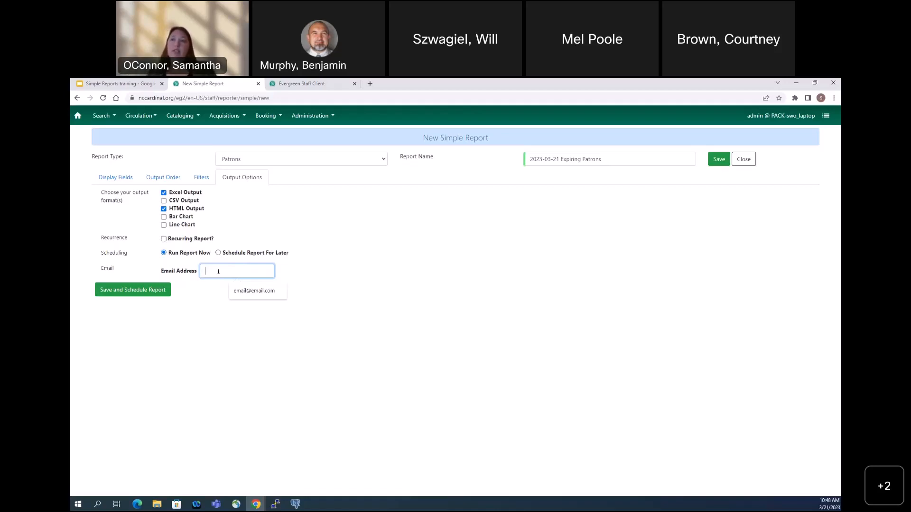
{"action": "left_click", "coordinate": [224, 337]}
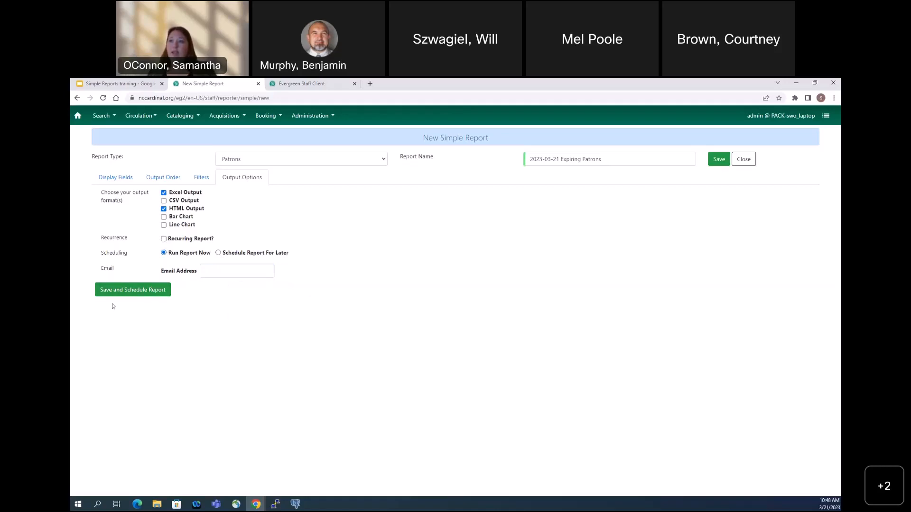
{"action": "left_click", "coordinate": [134, 290]}
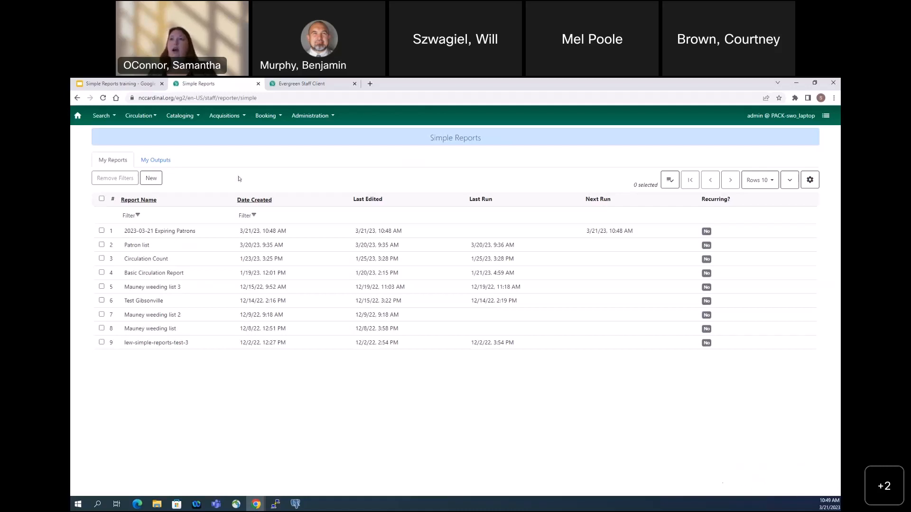
Refresh the list of your report outputs and check the finish time of 2023-03-21 Expiring Patrons
{"action": "left_click", "coordinate": [159, 161]}
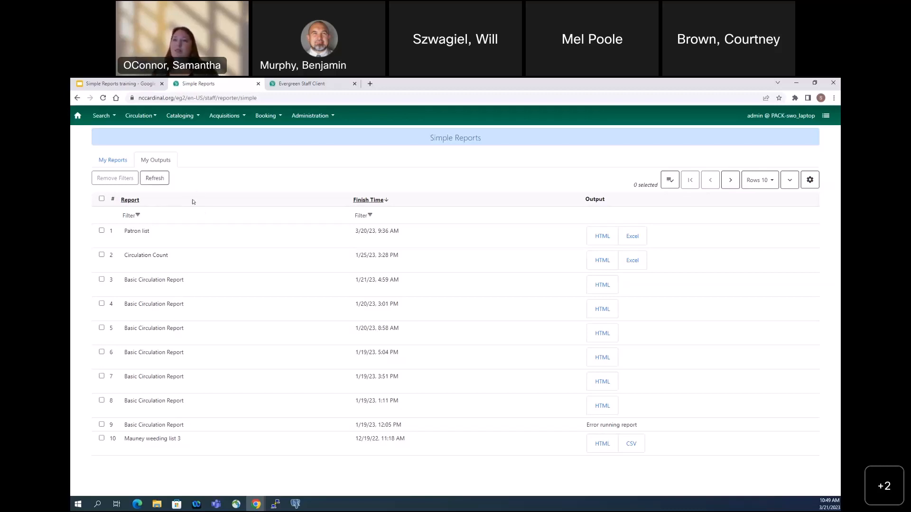
{"action": "left_click", "coordinate": [159, 184]}
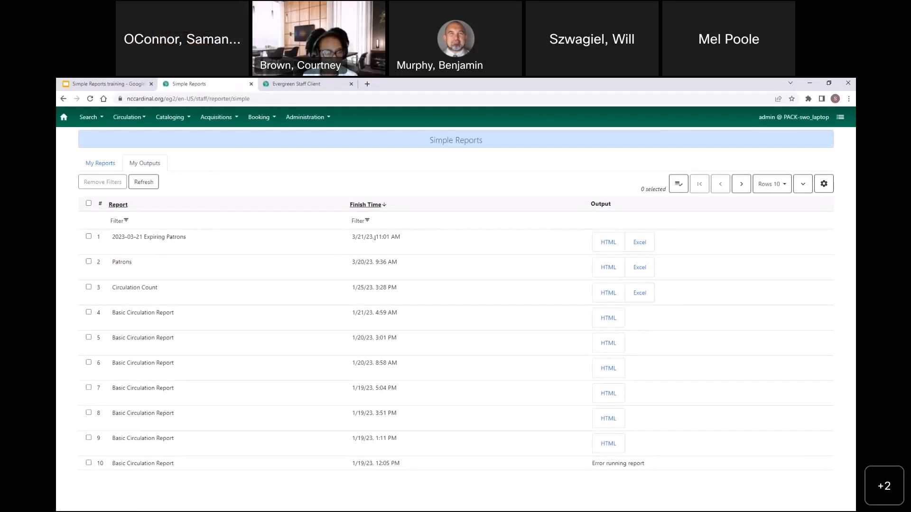
{"action": "left_click_drag", "start_coordinate": [413, 239], "coordinate": [376, 237]}
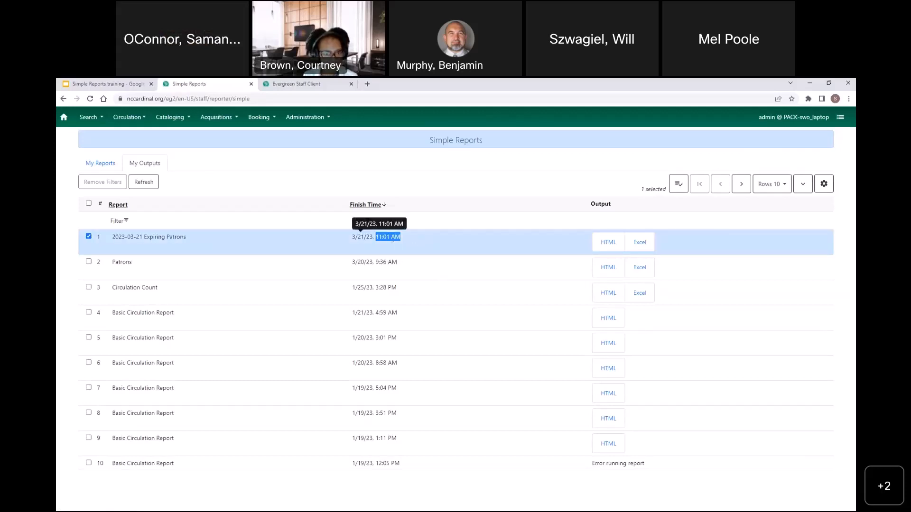
{"action": "left_click", "coordinate": [392, 239]}
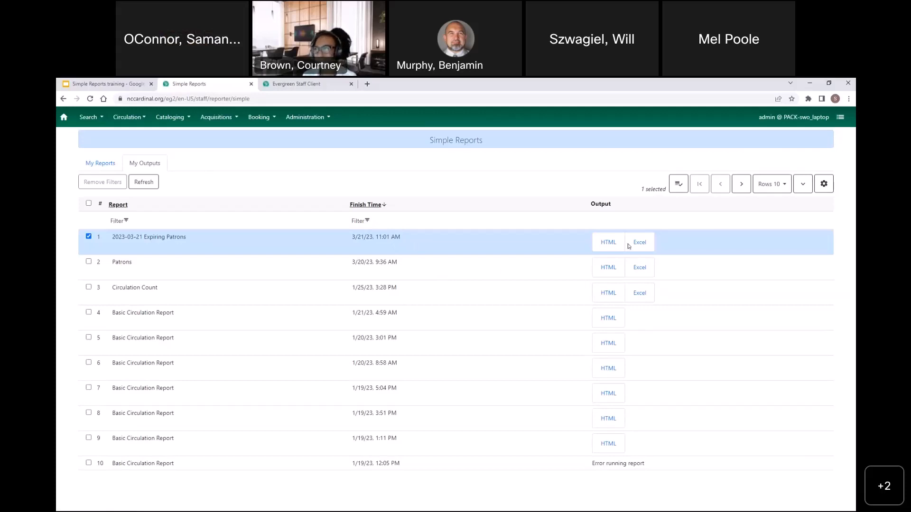
View the HTML output of 2023-03-21 Expiring Patrons and examine the output status of the oldest Basic Circulation Report listed
{"action": "left_click", "coordinate": [612, 244]}
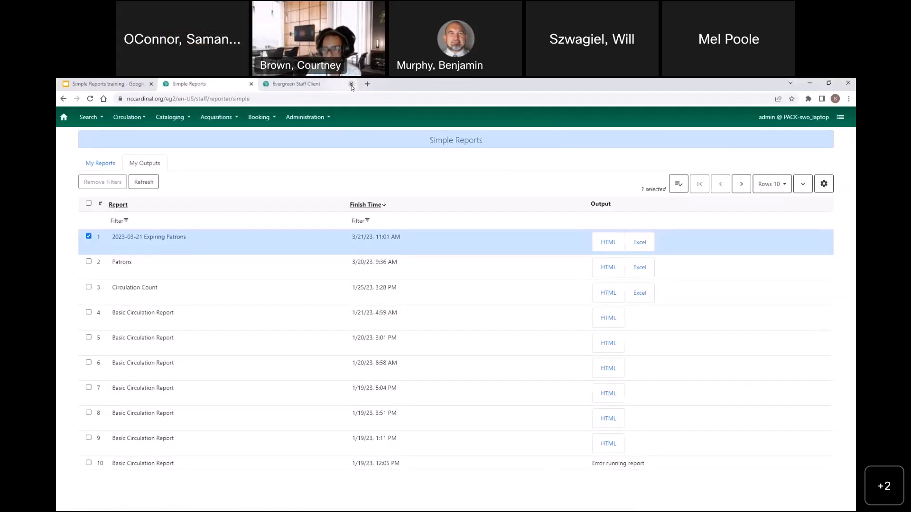
{"action": "left_click_drag", "start_coordinate": [646, 467], "coordinate": [590, 469]}
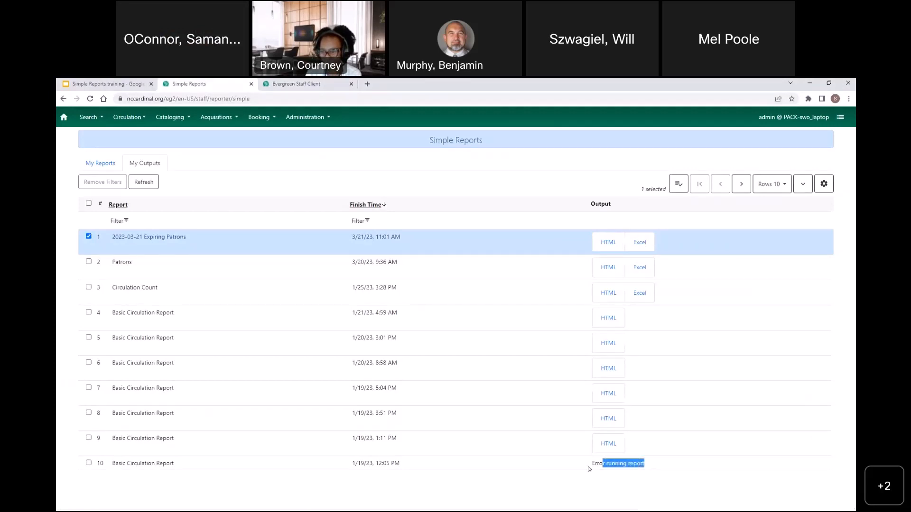